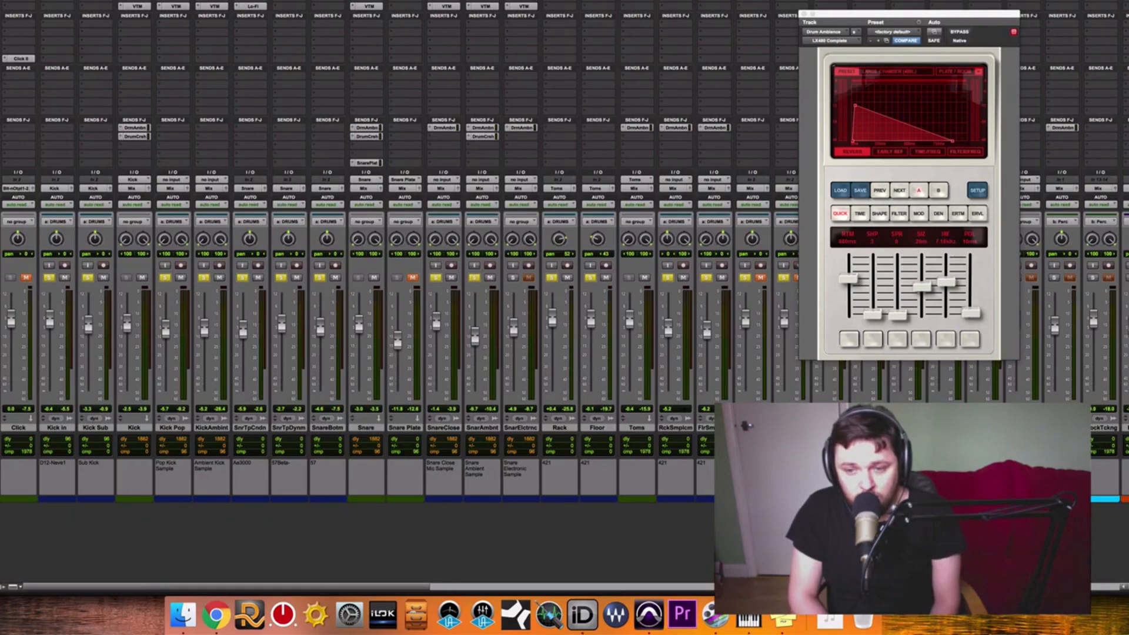
# Review the Drum Ambience sends on the Kick, Snare, snare sample, Toms, and rack and floor sample tracks.
pyautogui.moveTo(995, 14); pyautogui.dragTo(638, 9)
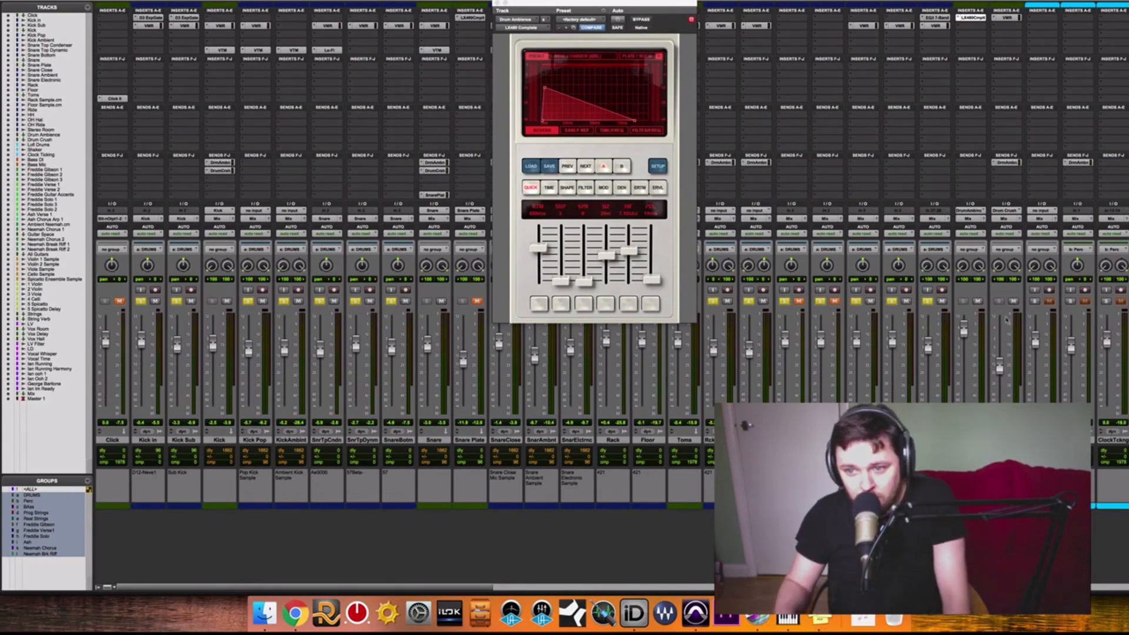
pyautogui.moveTo(624, 11); pyautogui.dragTo(643, 74)
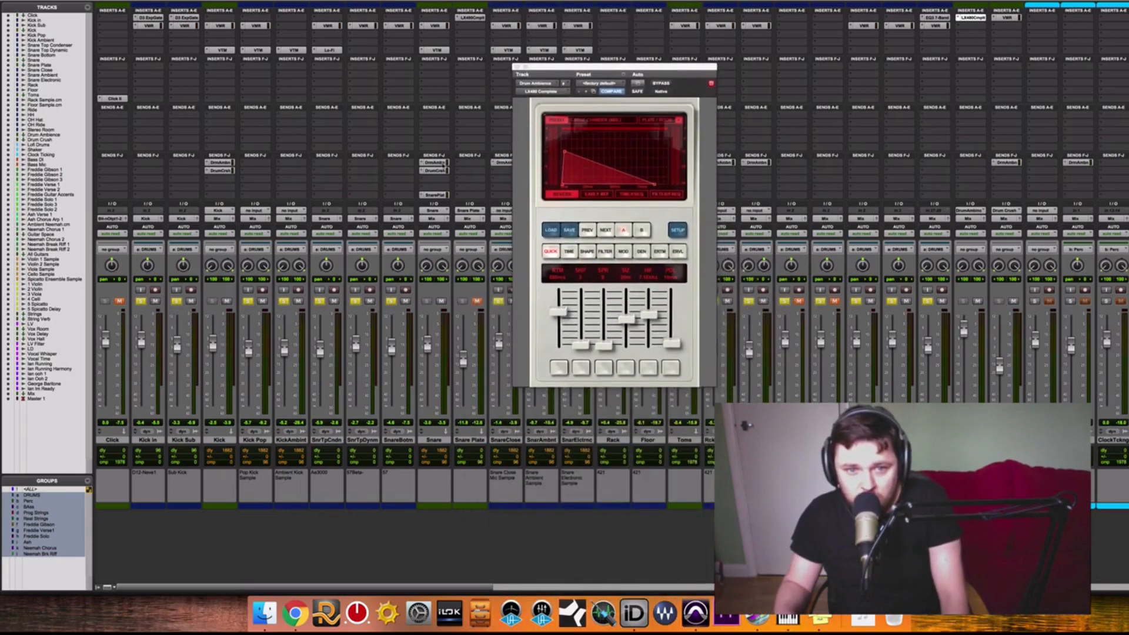
pyautogui.click(437, 163)
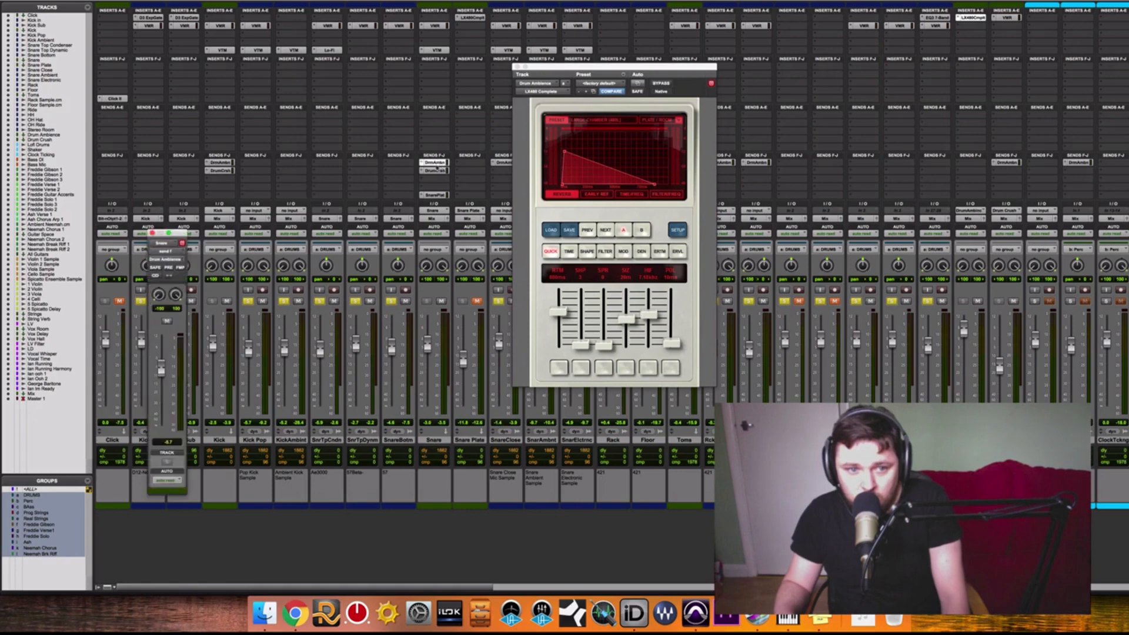
pyautogui.click(215, 163)
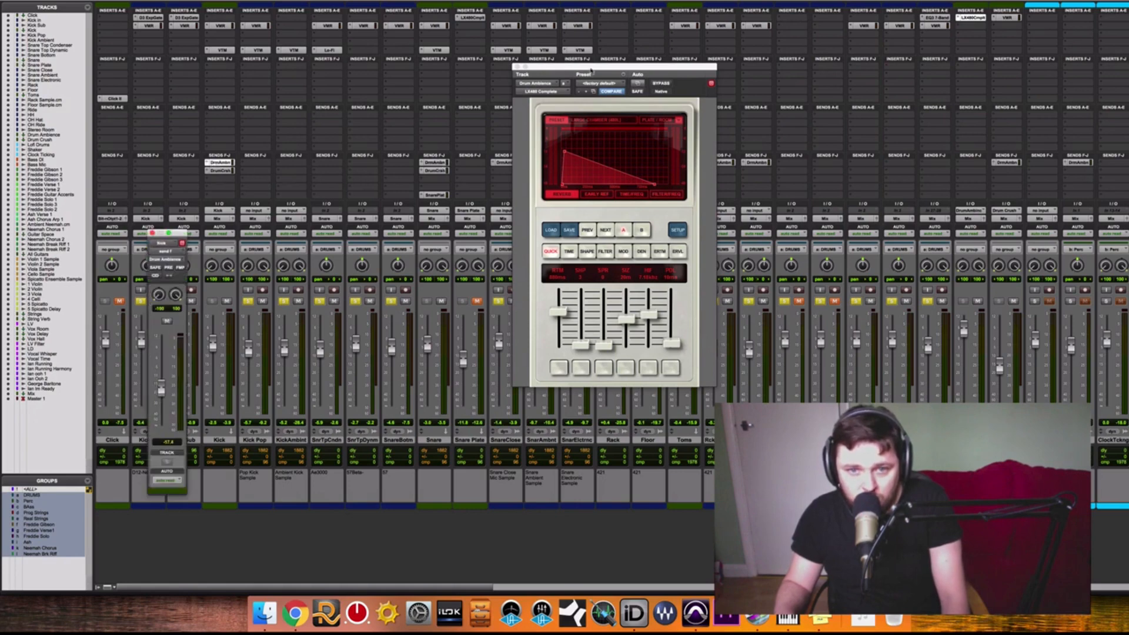
pyautogui.moveTo(591, 70); pyautogui.dragTo(868, 36)
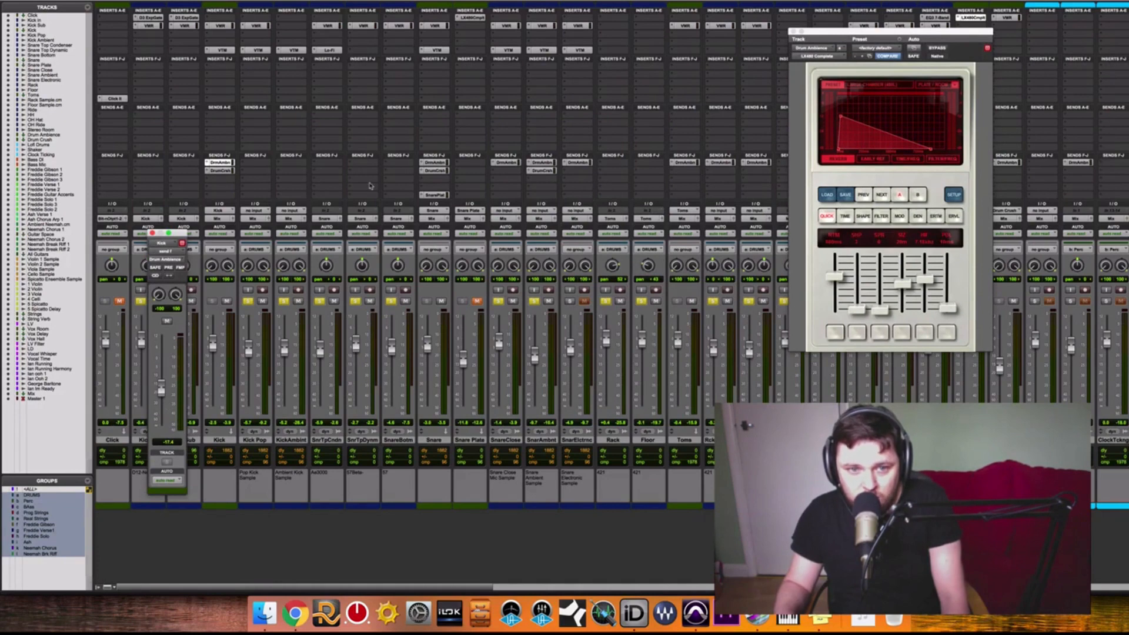
pyautogui.click(435, 164)
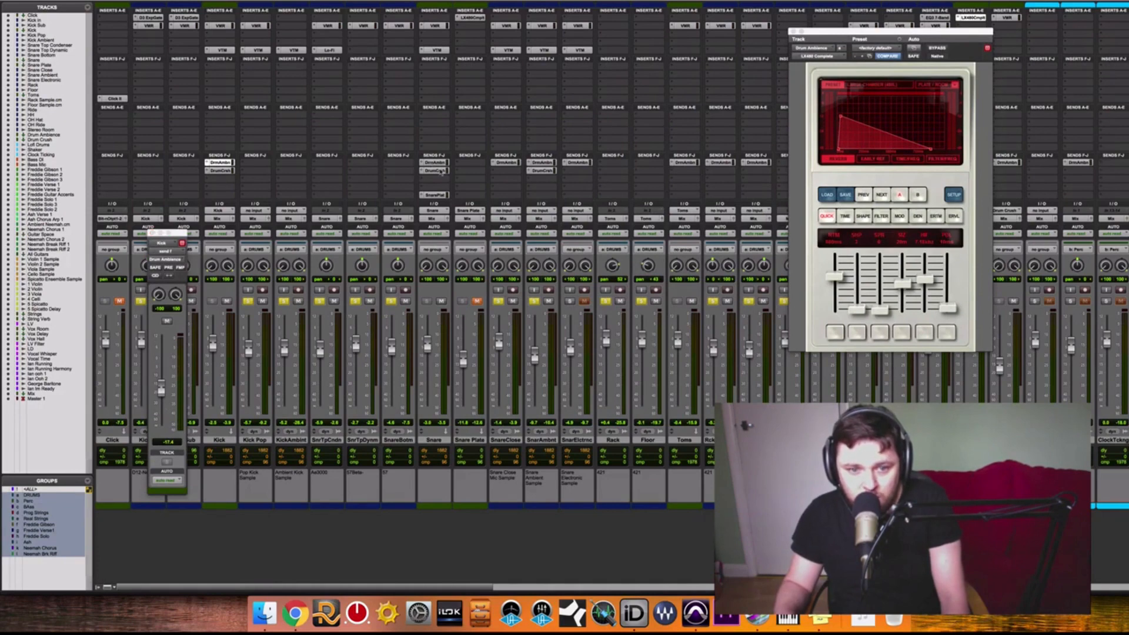
pyautogui.click(507, 163)
pyautogui.click(542, 163)
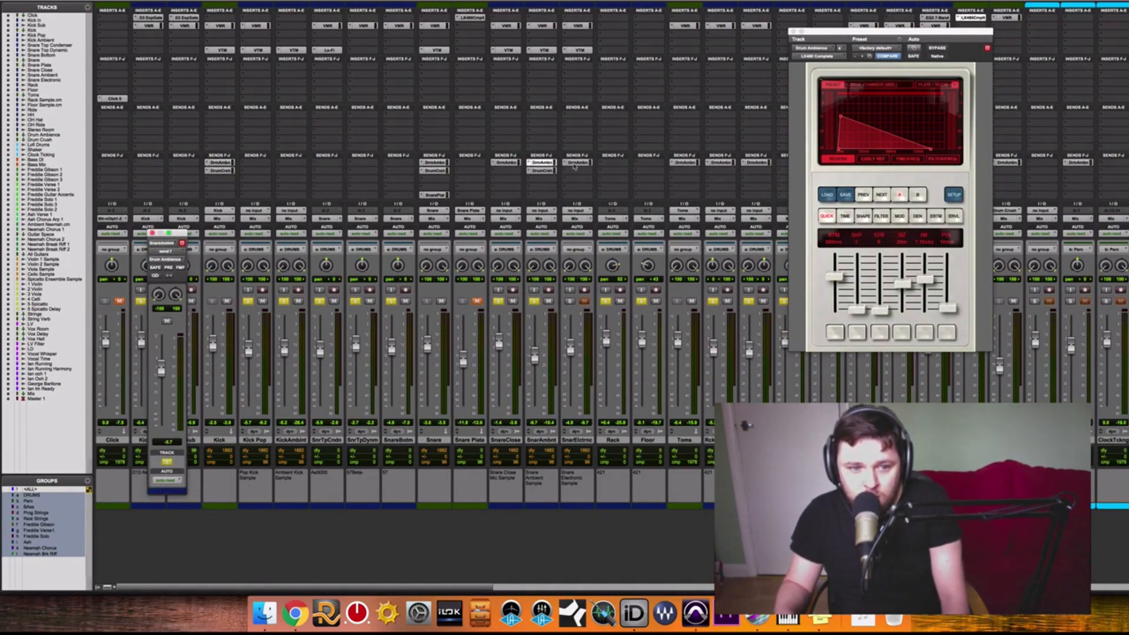
pyautogui.click(577, 163)
pyautogui.click(691, 164)
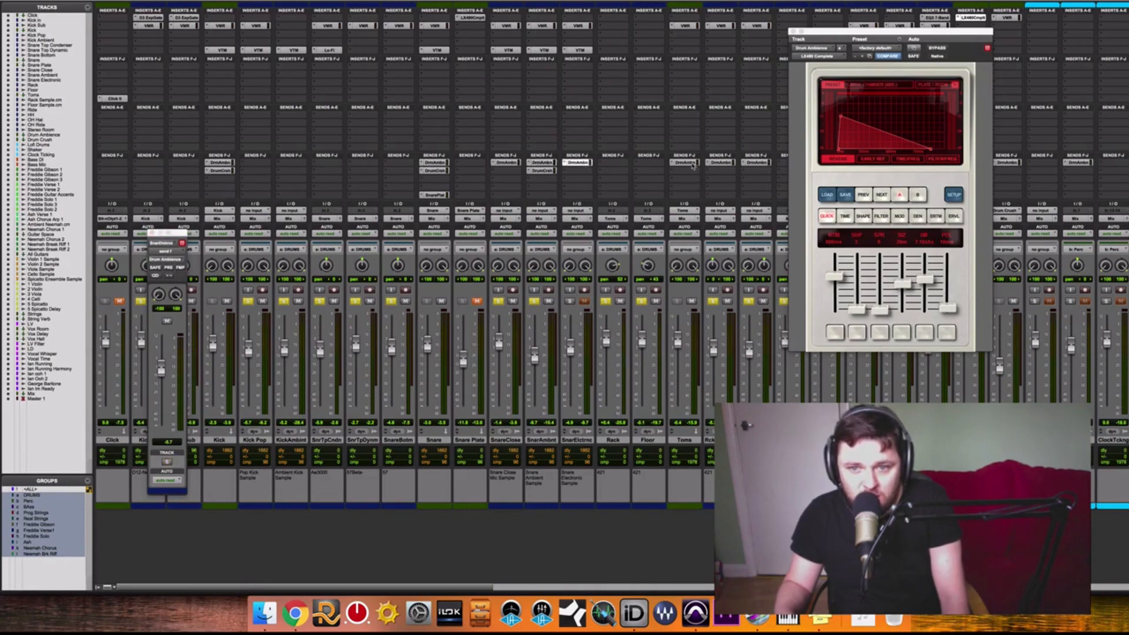
pyautogui.click(721, 163)
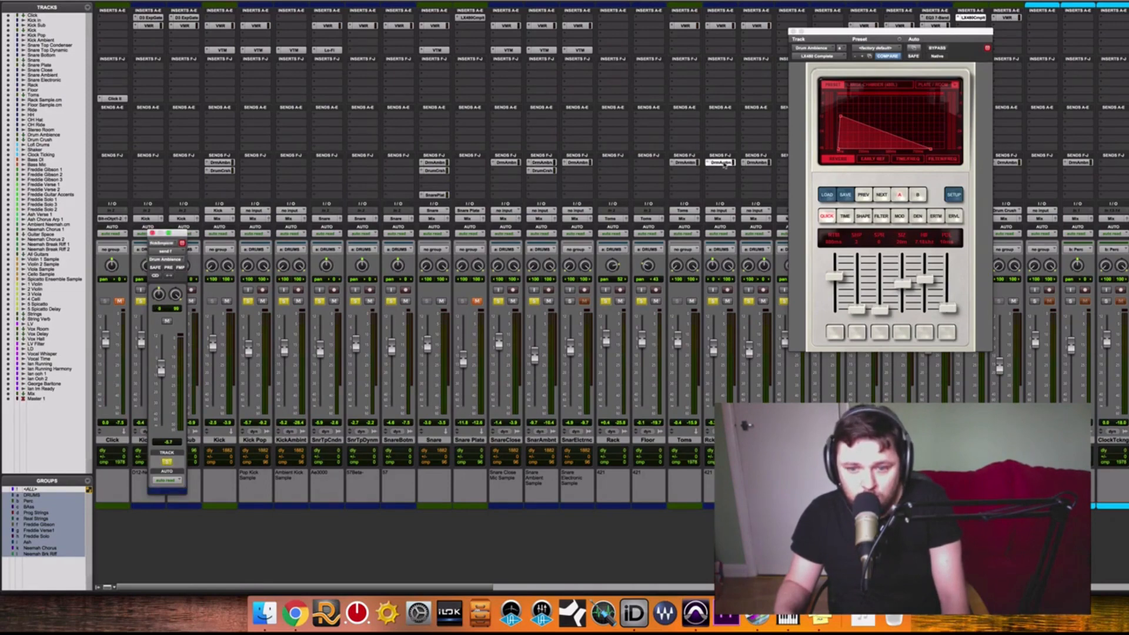
pyautogui.click(756, 163)
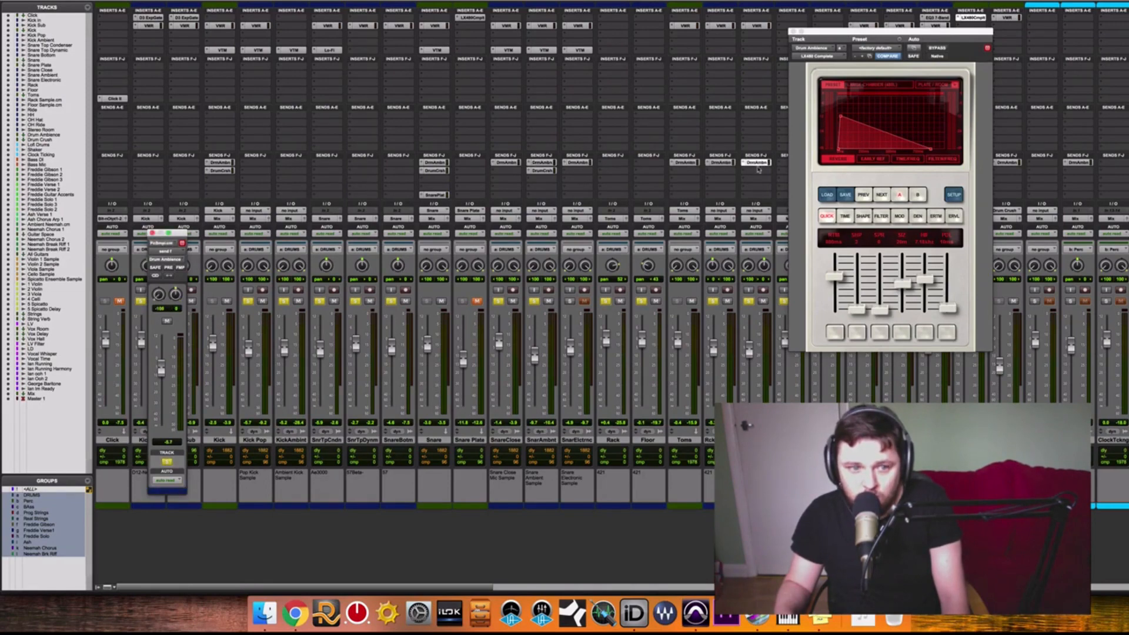
# Close and reopen the LX480 Complete reverb on the Drum Ambience track, and raise that track's fader slightly.
pyautogui.click(793, 30)
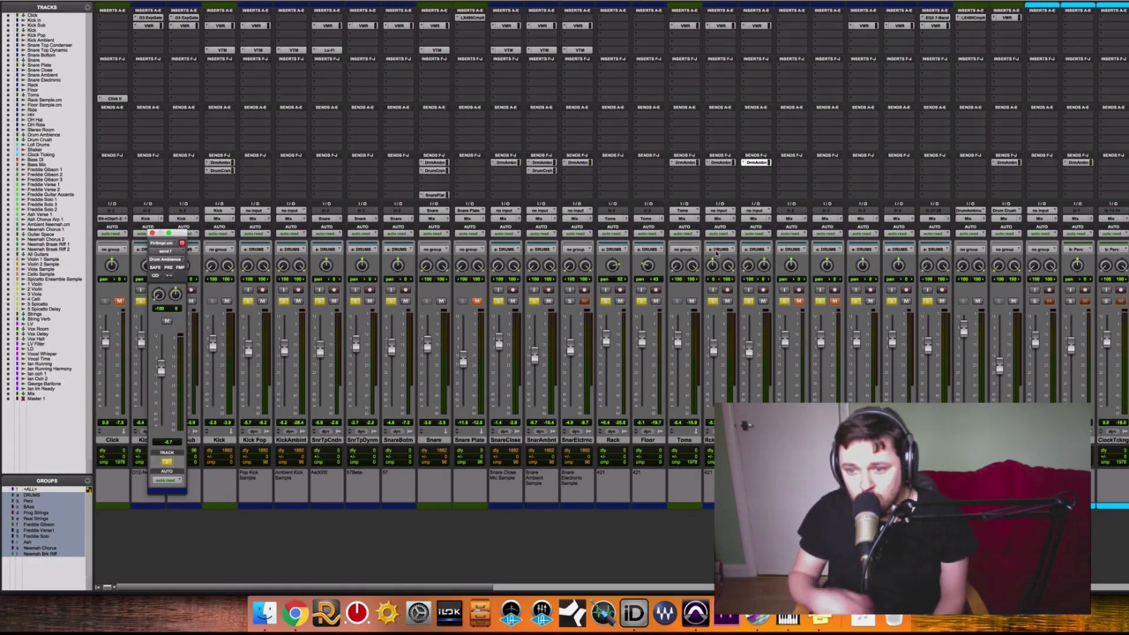
pyautogui.click(973, 17)
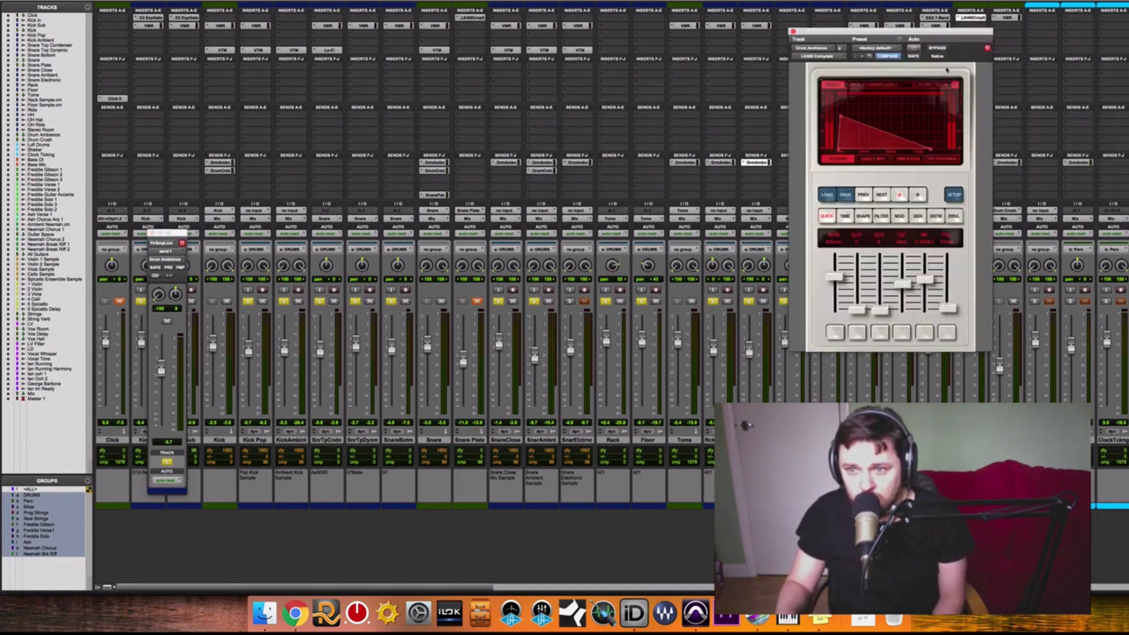
pyautogui.moveTo(935, 30); pyautogui.dragTo(736, 18)
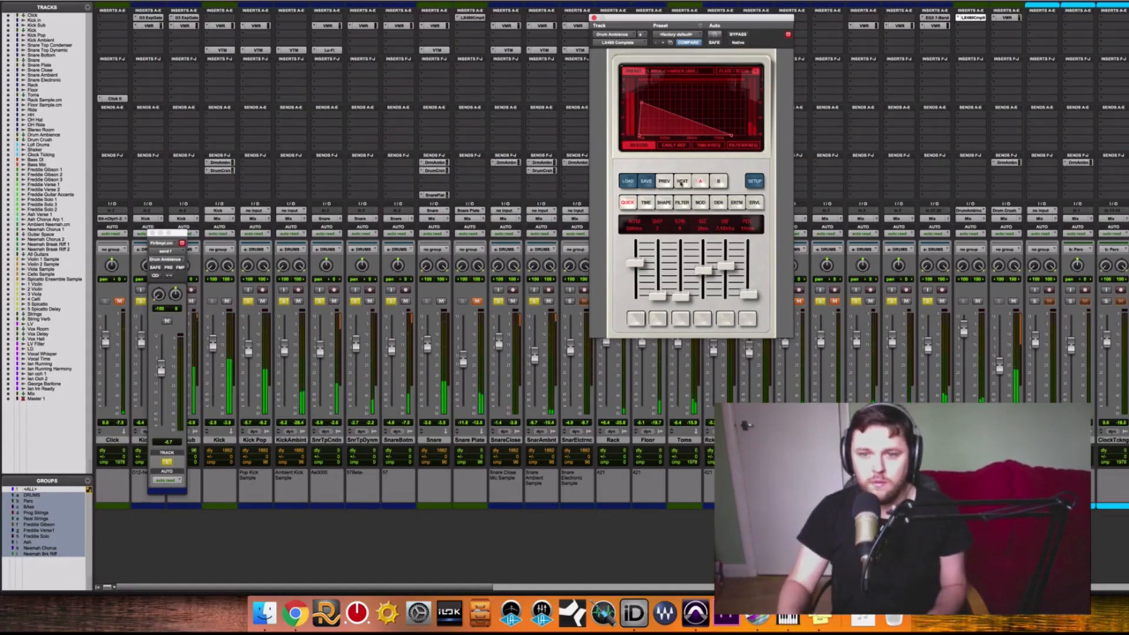
pyautogui.moveTo(964, 330); pyautogui.dragTo(964, 322)
# Audition successive LX480 presets on the Drum Ambience track with the drums playing, cycling back to the original preset.
pyautogui.click(682, 181)
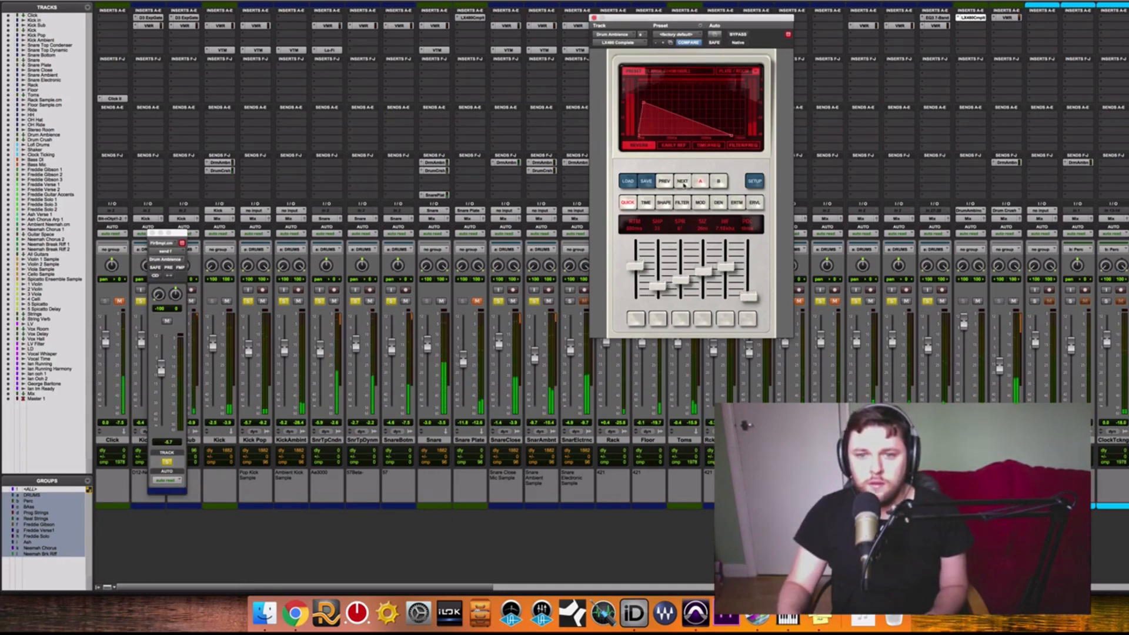
pyautogui.click(682, 181)
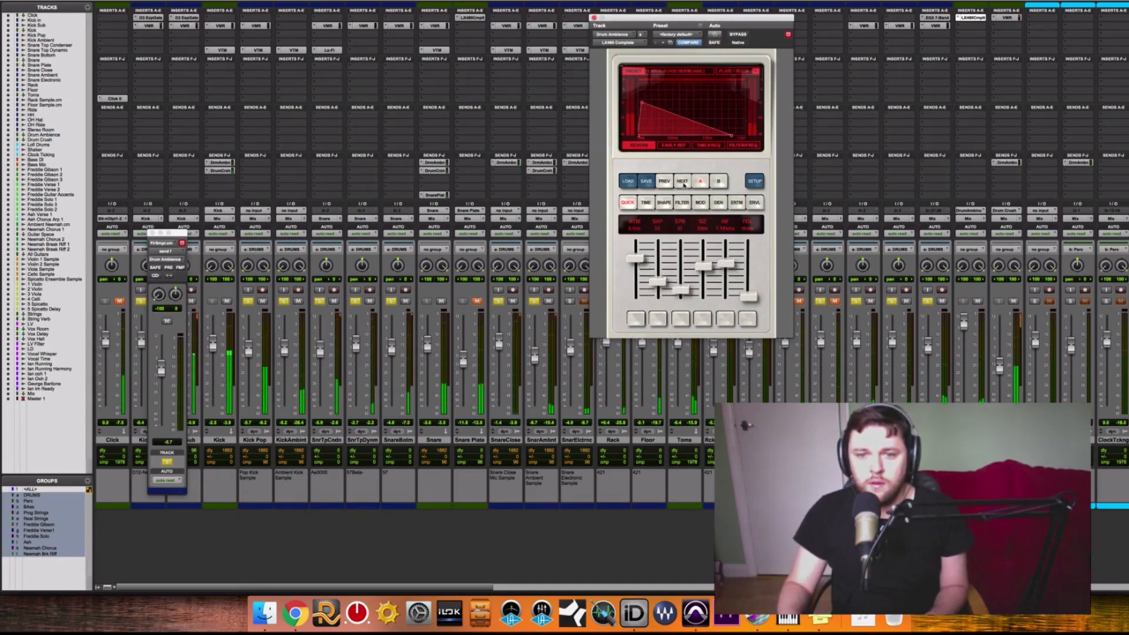
pyautogui.click(683, 181)
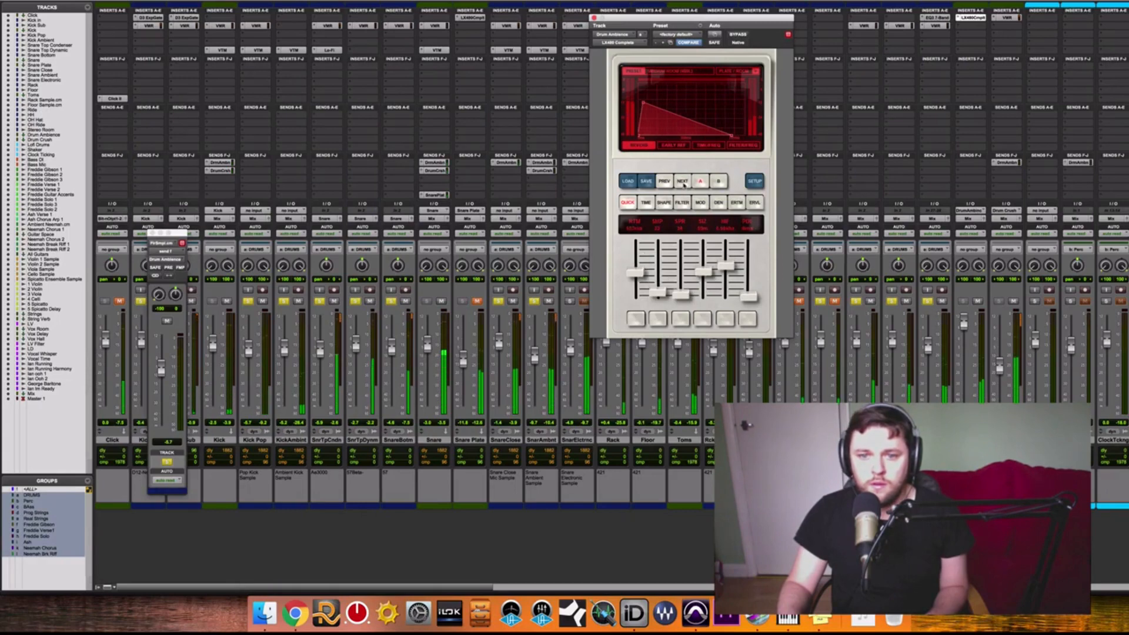
pyautogui.click(683, 181)
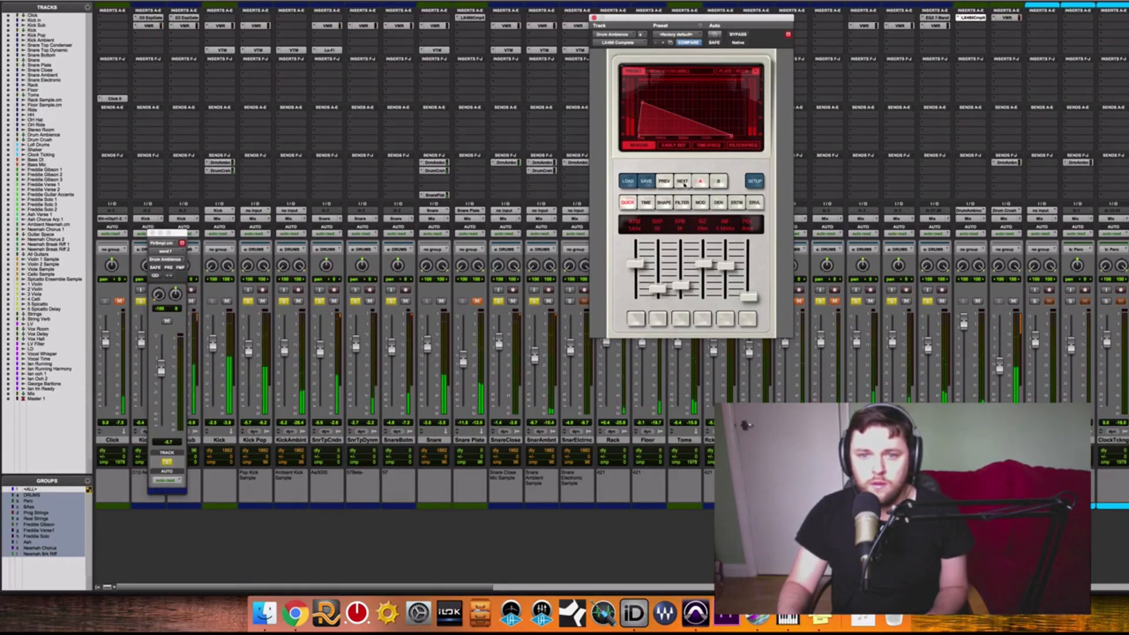
pyautogui.click(683, 181)
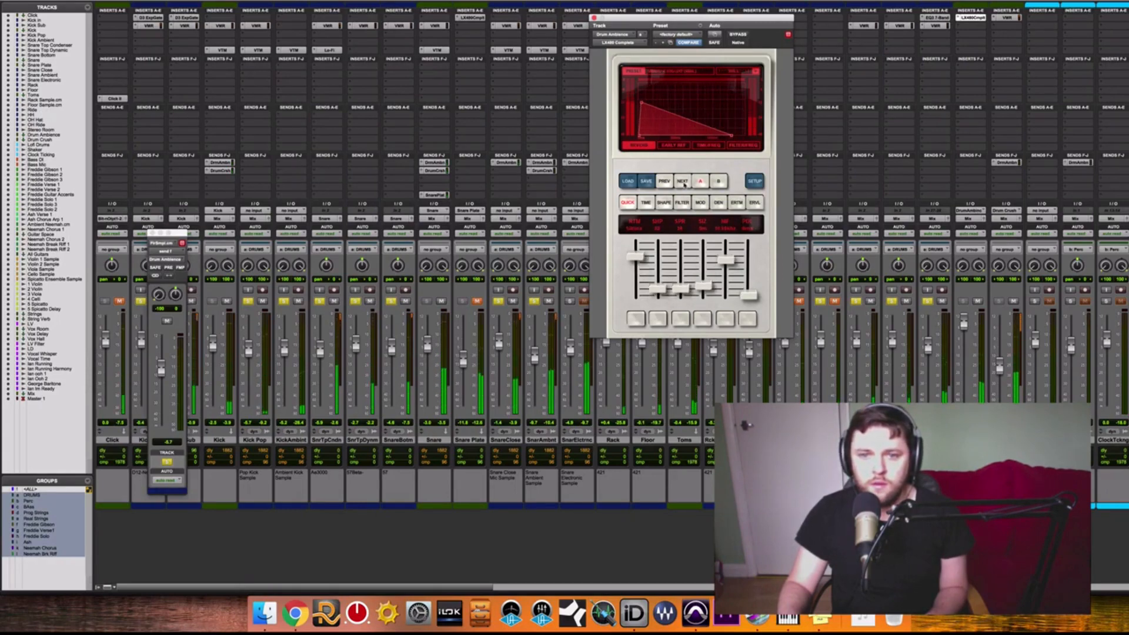
pyautogui.click(683, 181)
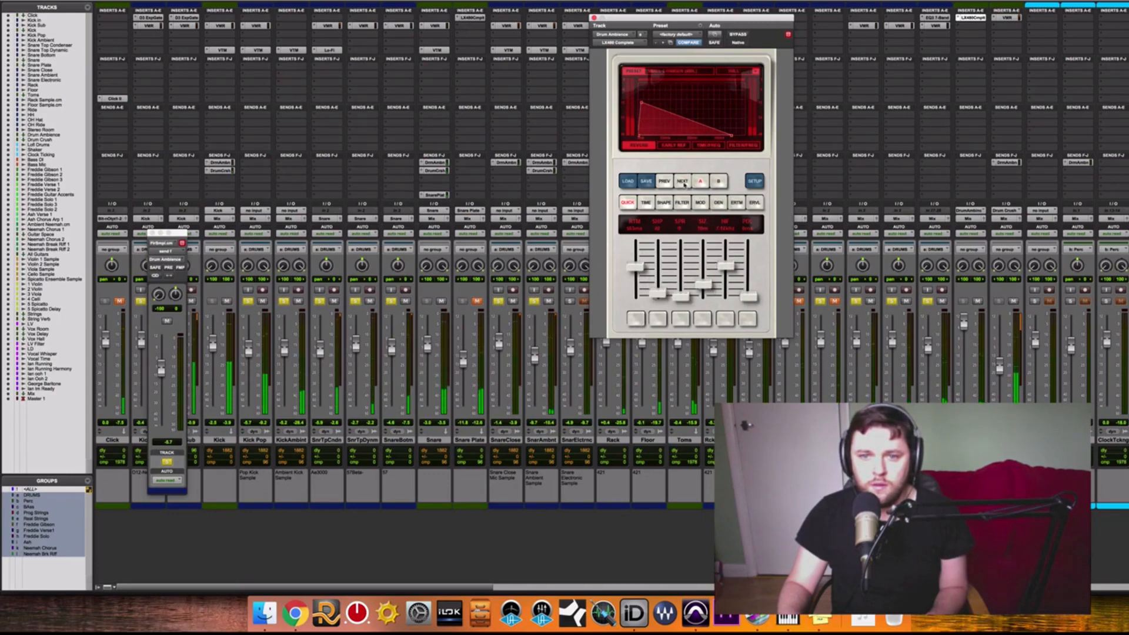
pyautogui.click(683, 182)
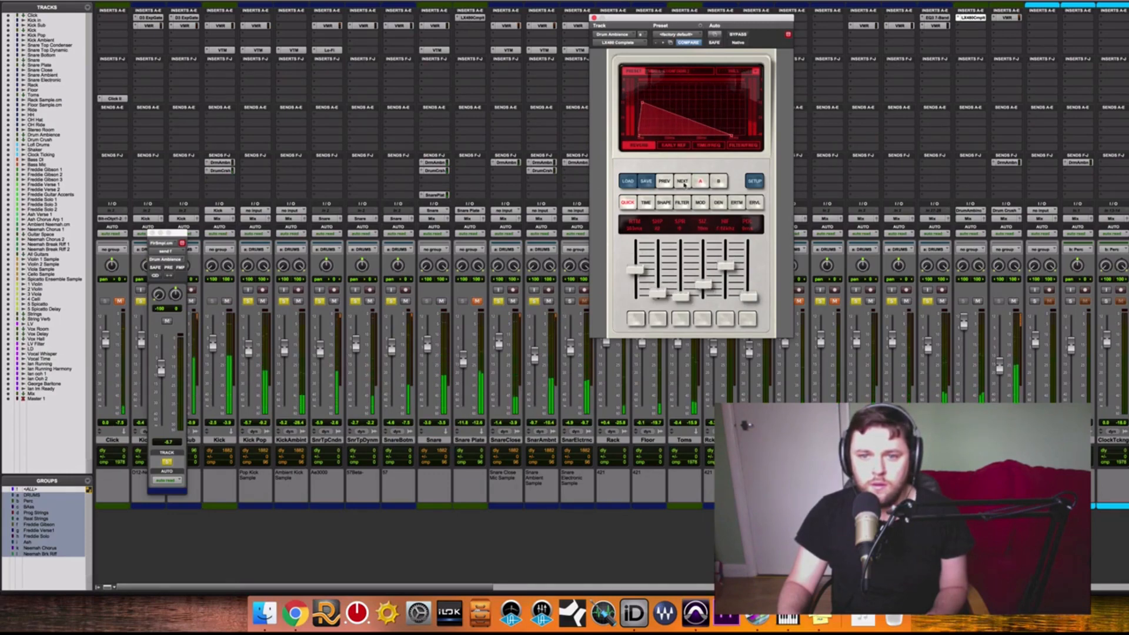
pyautogui.click(683, 181)
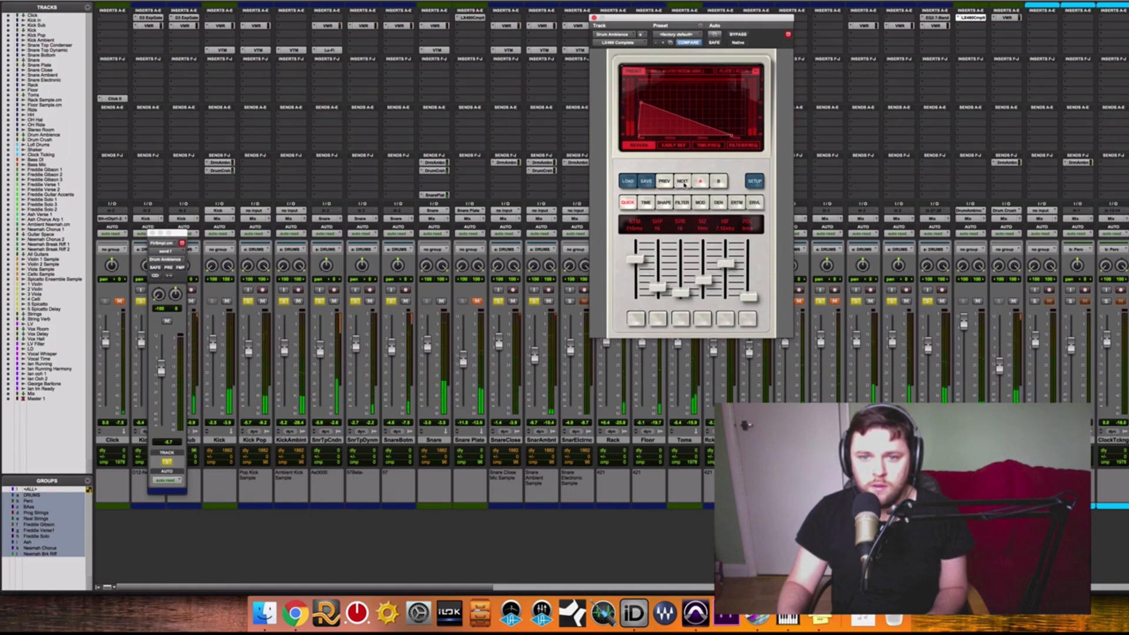
pyautogui.click(683, 182)
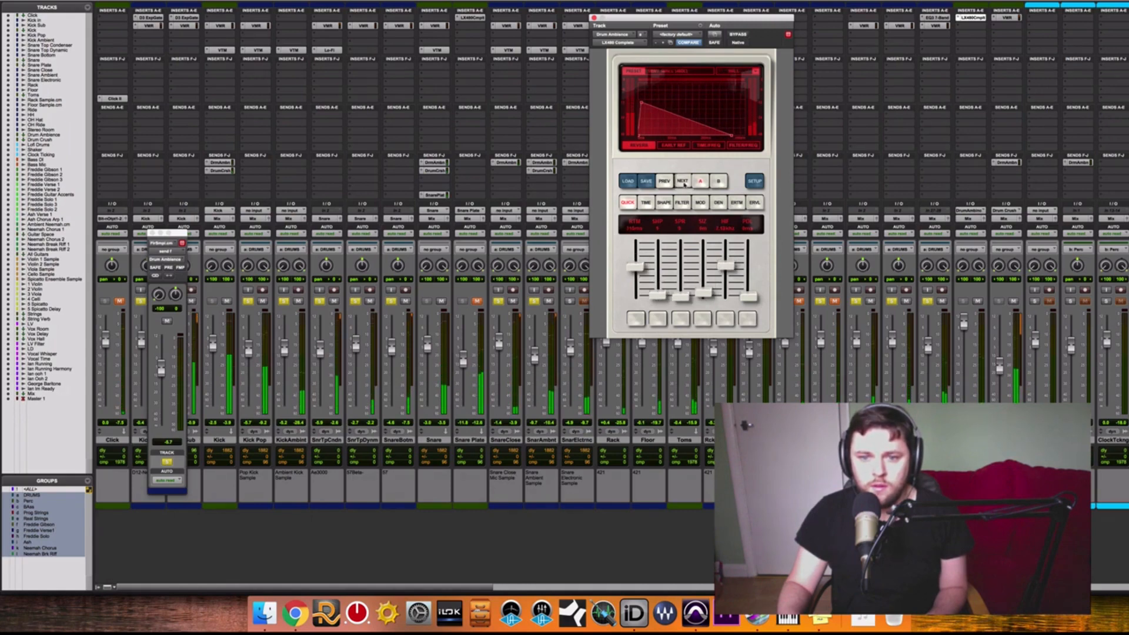
pyautogui.click(683, 182)
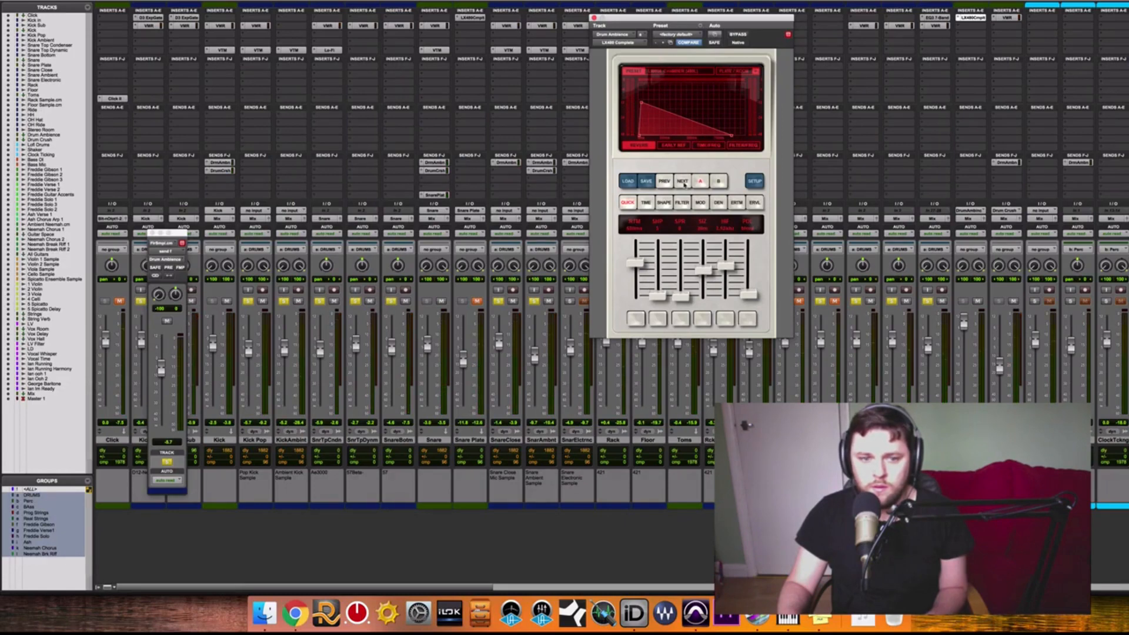
# Cycle forward through the Drum Ambience reverb's presets again during playback, stopping on the one right after the original preset.
pyautogui.press('super+equal')
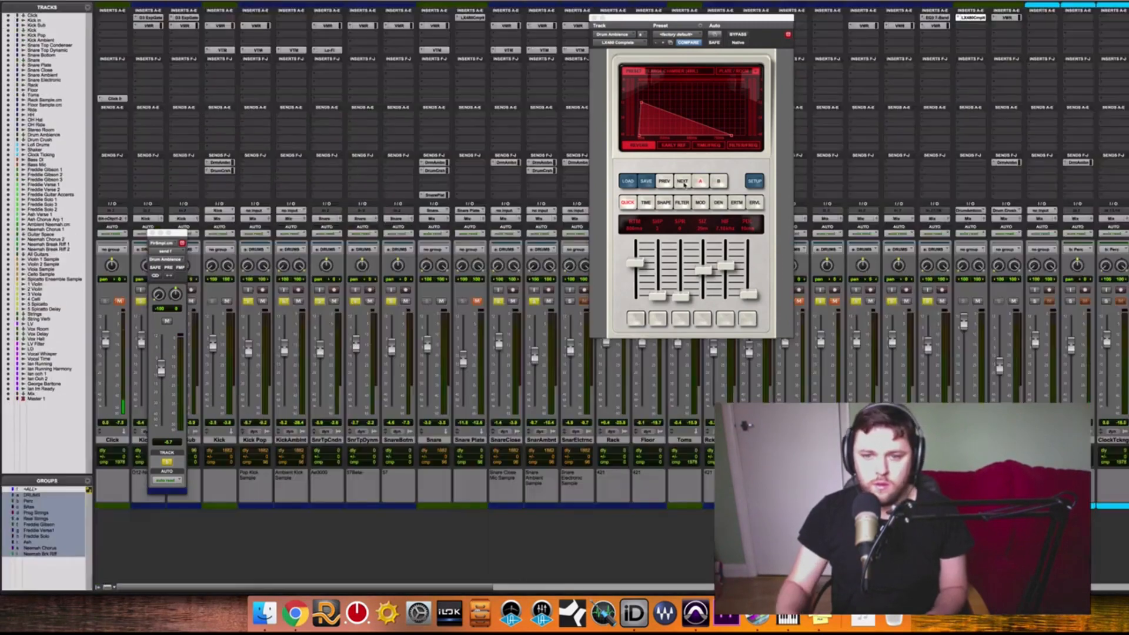
pyautogui.press('super+equal')
pyautogui.click(684, 184)
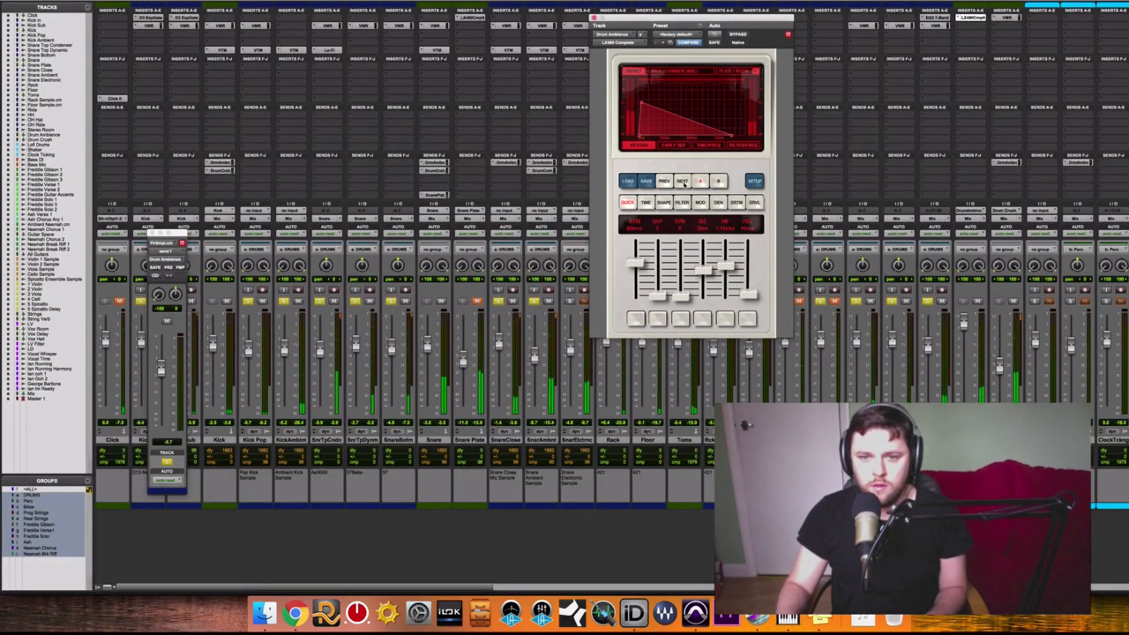
pyautogui.click(684, 184)
pyautogui.click(684, 185)
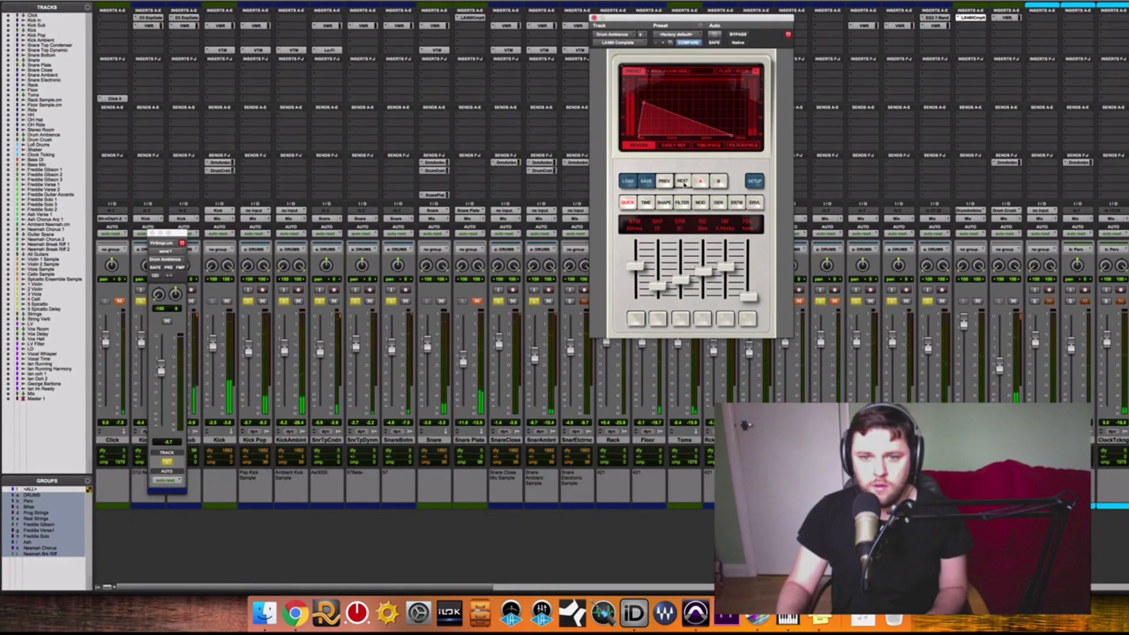
pyautogui.click(683, 185)
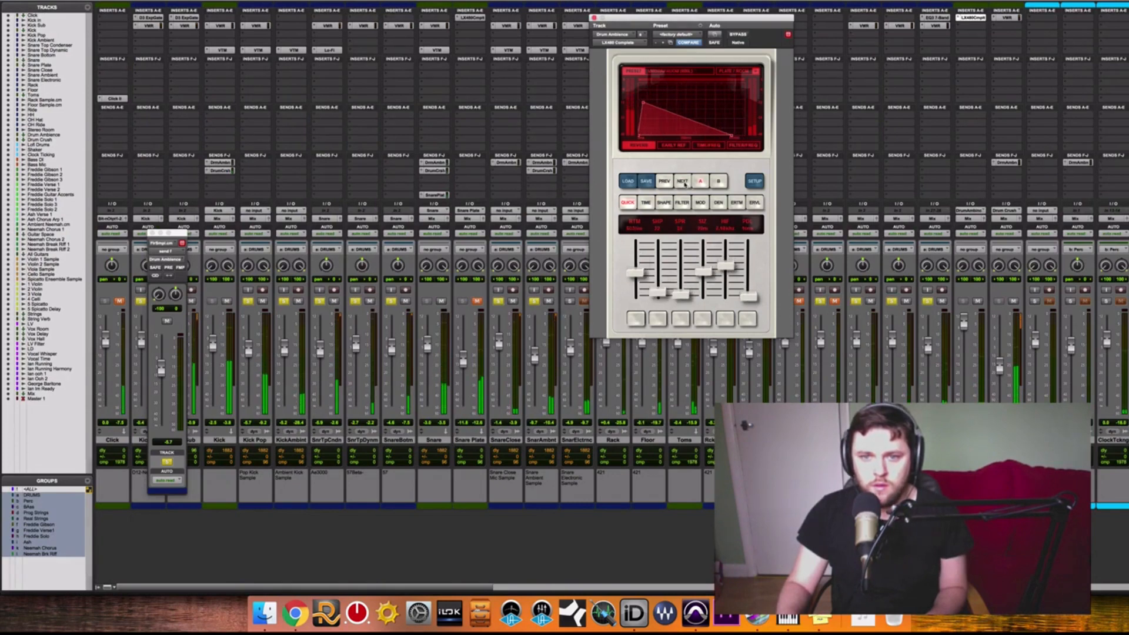
pyautogui.click(684, 184)
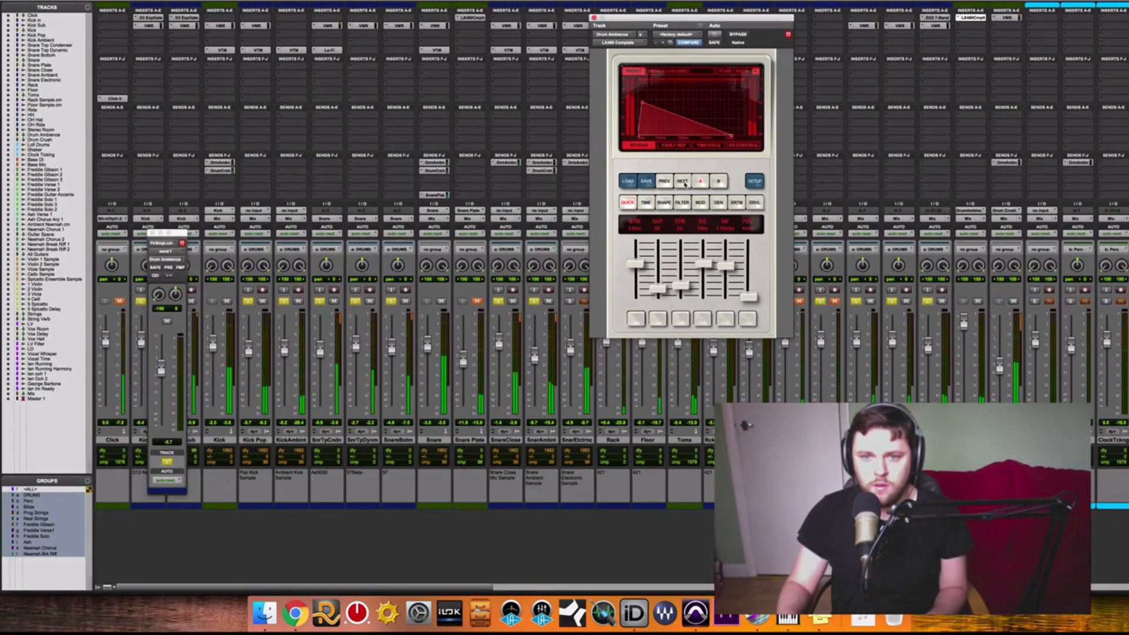
pyautogui.click(684, 184)
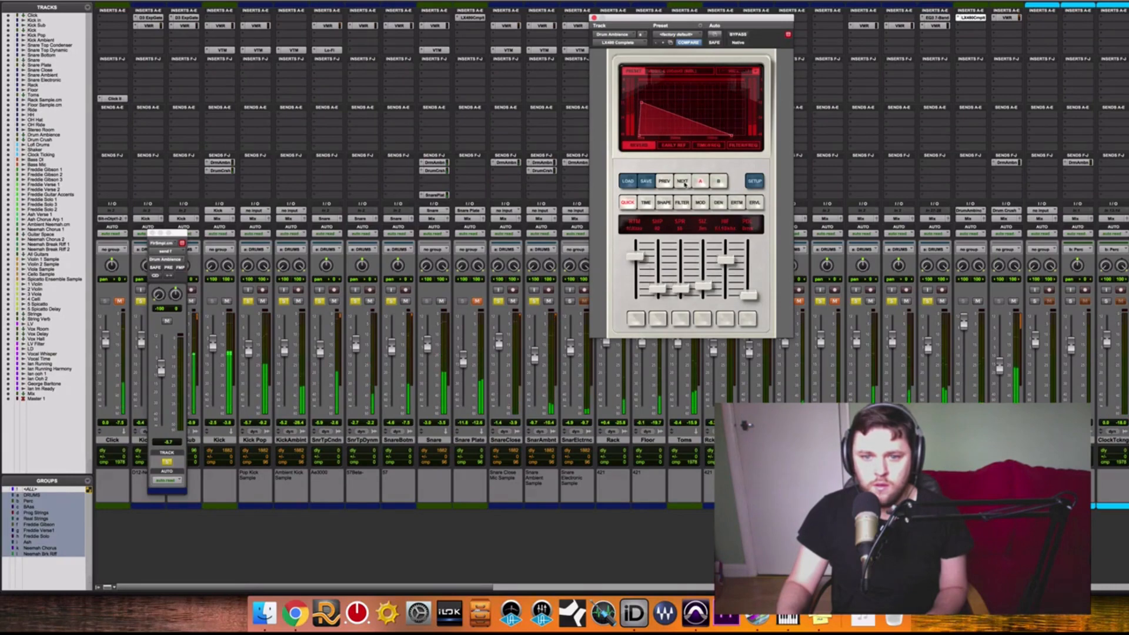
pyautogui.click(683, 184)
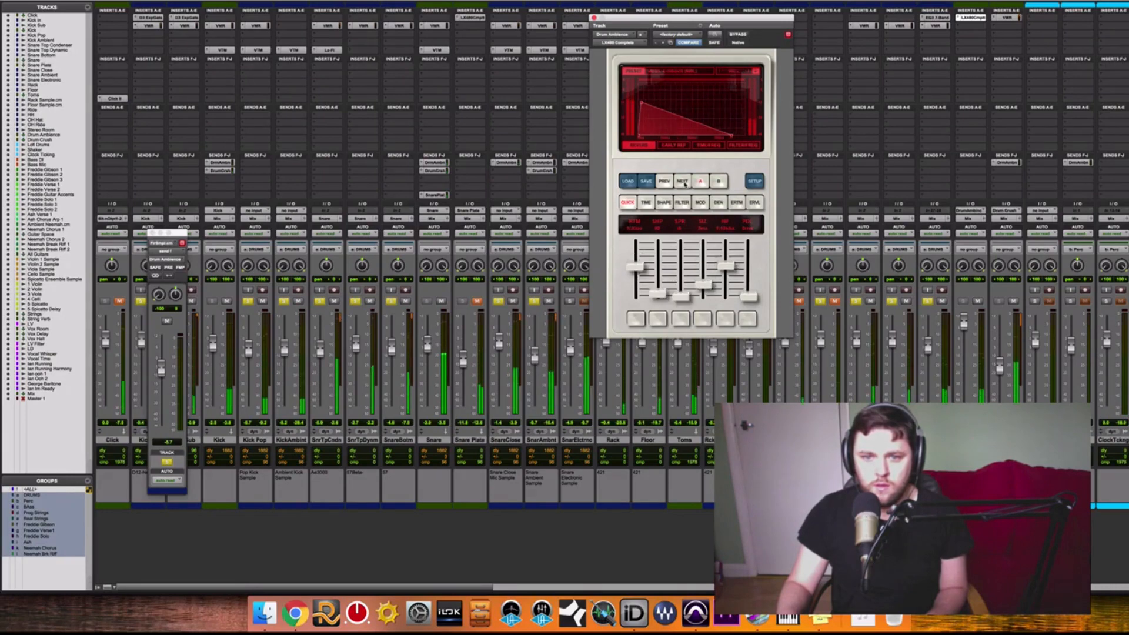
pyautogui.click(684, 184)
pyautogui.click(684, 184)
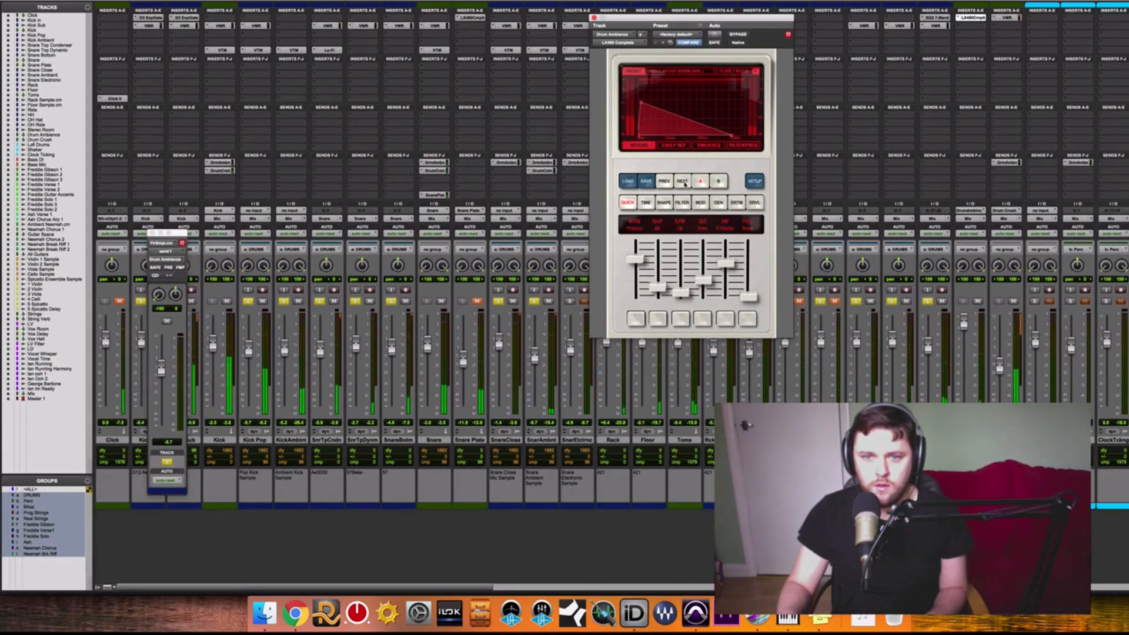
pyautogui.click(684, 184)
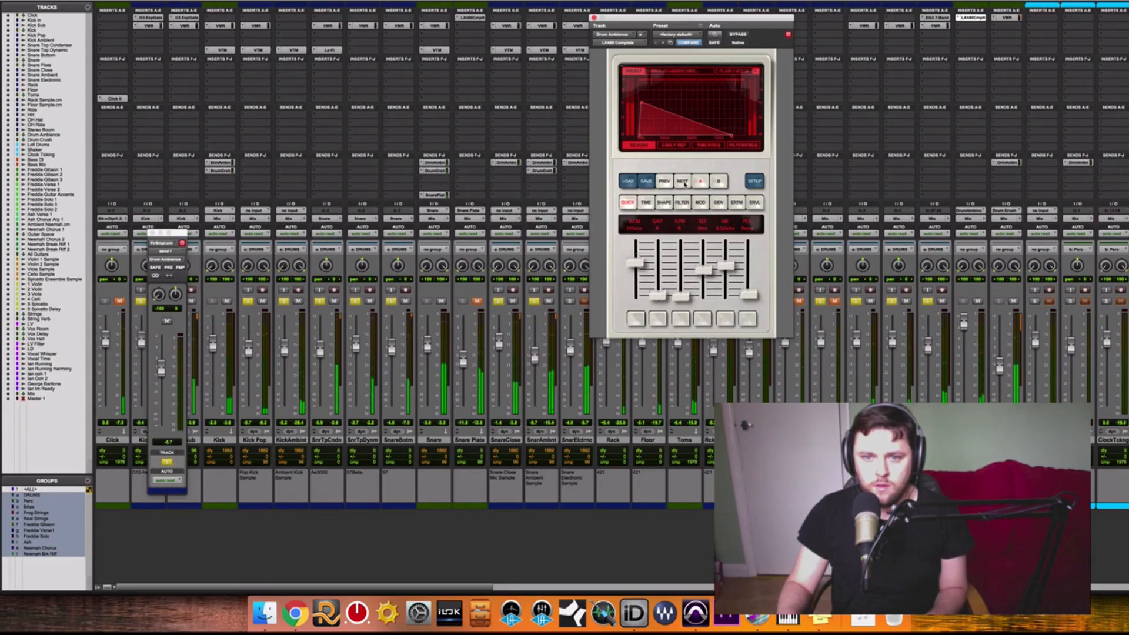
pyautogui.click(684, 184)
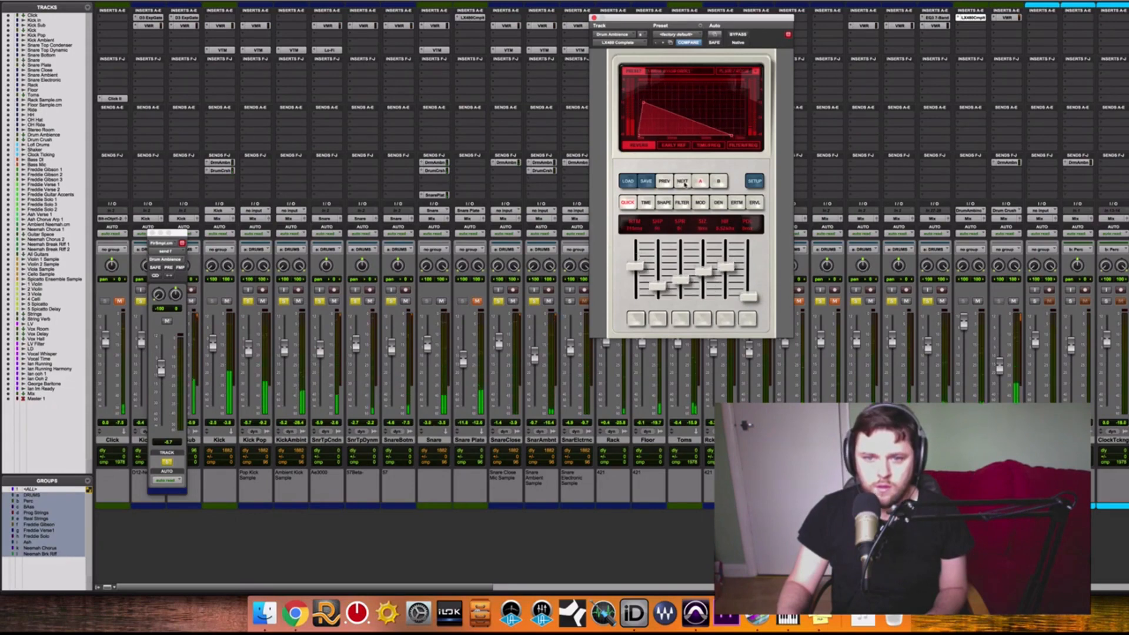
pyautogui.click(683, 184)
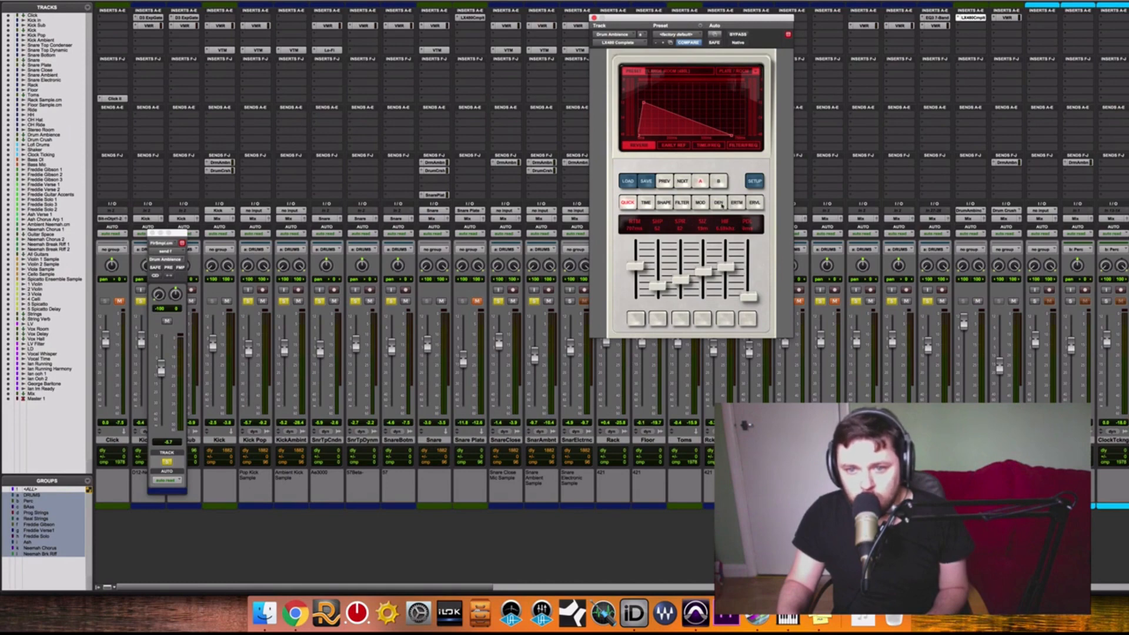
# Switch the Drum Ambience reverb from its A settings to its B settings.
pyautogui.click(718, 182)
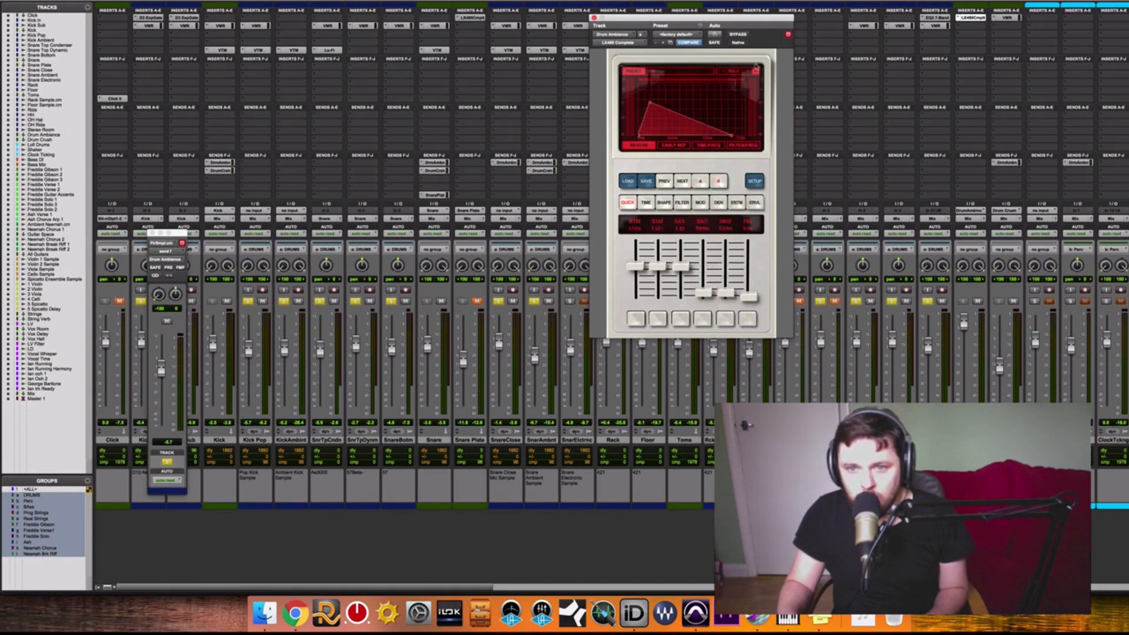
# Load the Large Room (480L) preset from the 480L Rooms folder into the Drum Ambience reverb's B settings.
pyautogui.click(628, 181)
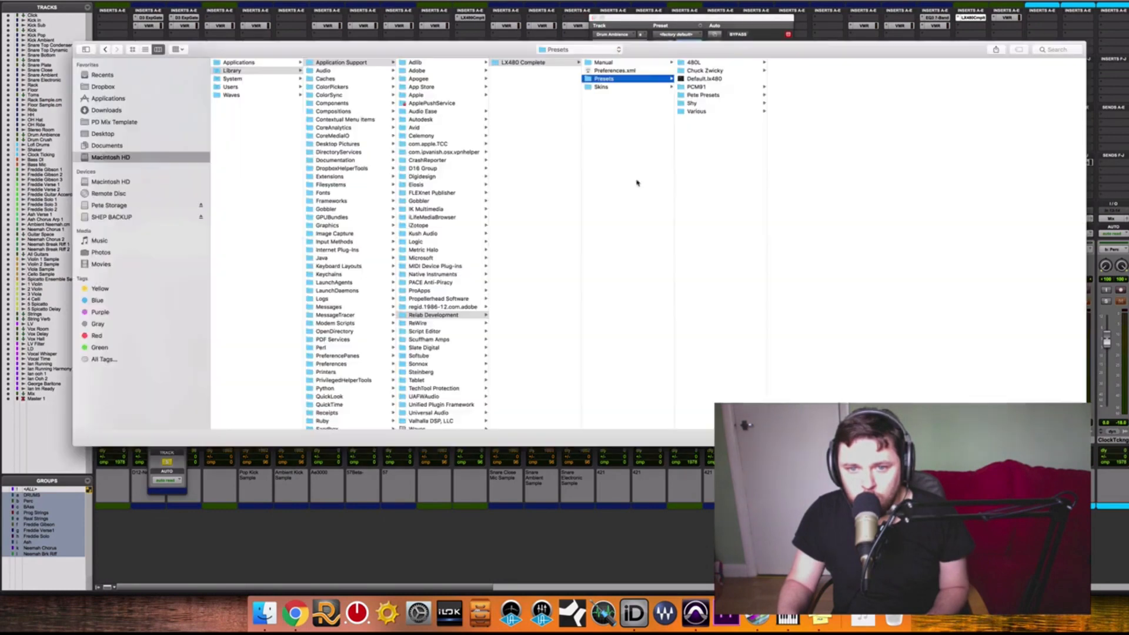
pyautogui.click(715, 62)
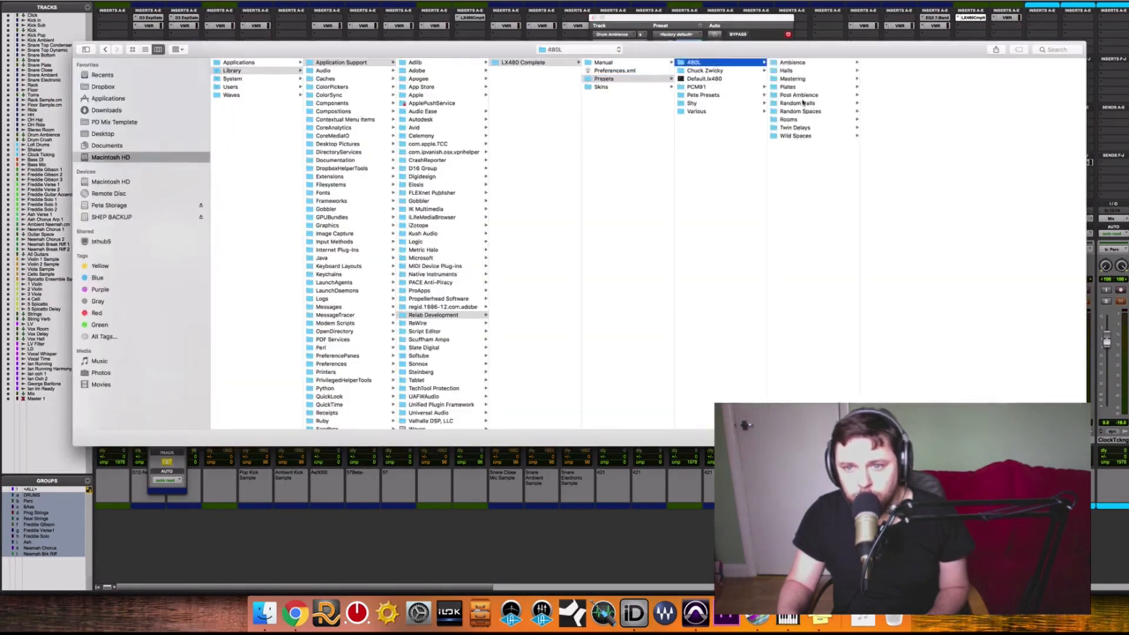
pyautogui.click(789, 120)
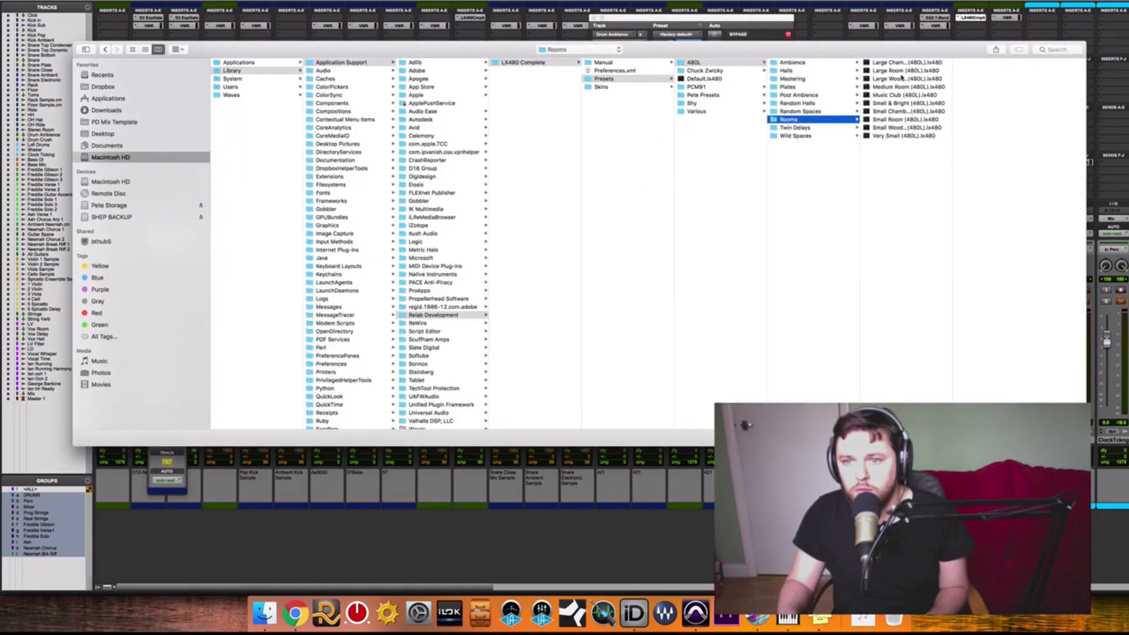
pyautogui.click(900, 72)
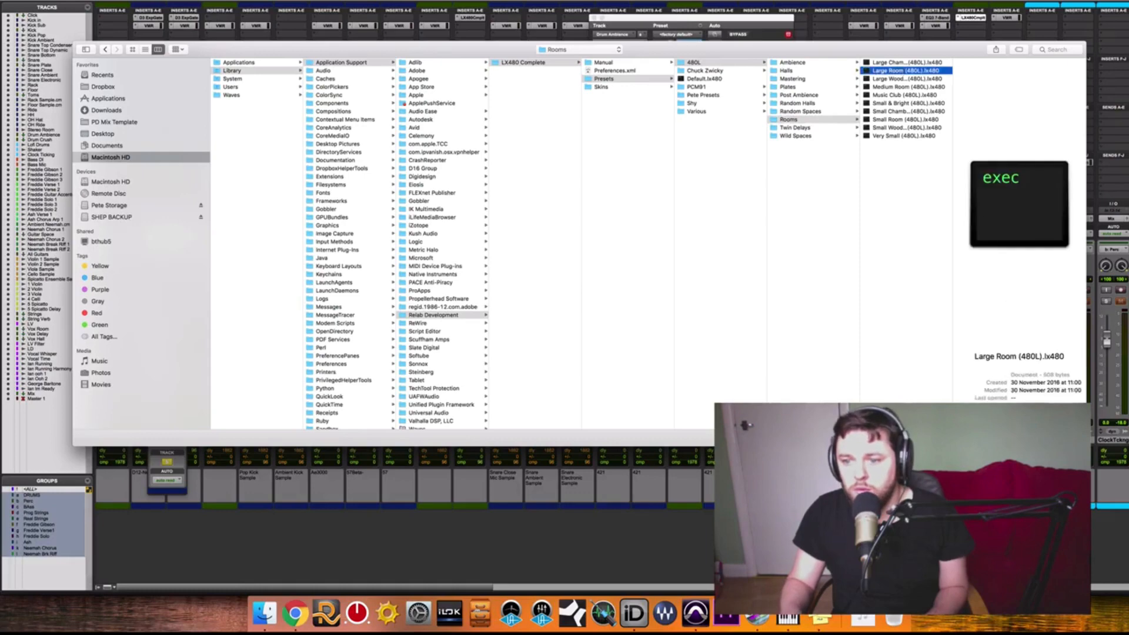
pyautogui.press('Return')
# Slightly lower the reverb time, spread and HF sliders in the Drum Ambience reverb's A settings, comparing them against the B settings.
pyautogui.click(700, 181)
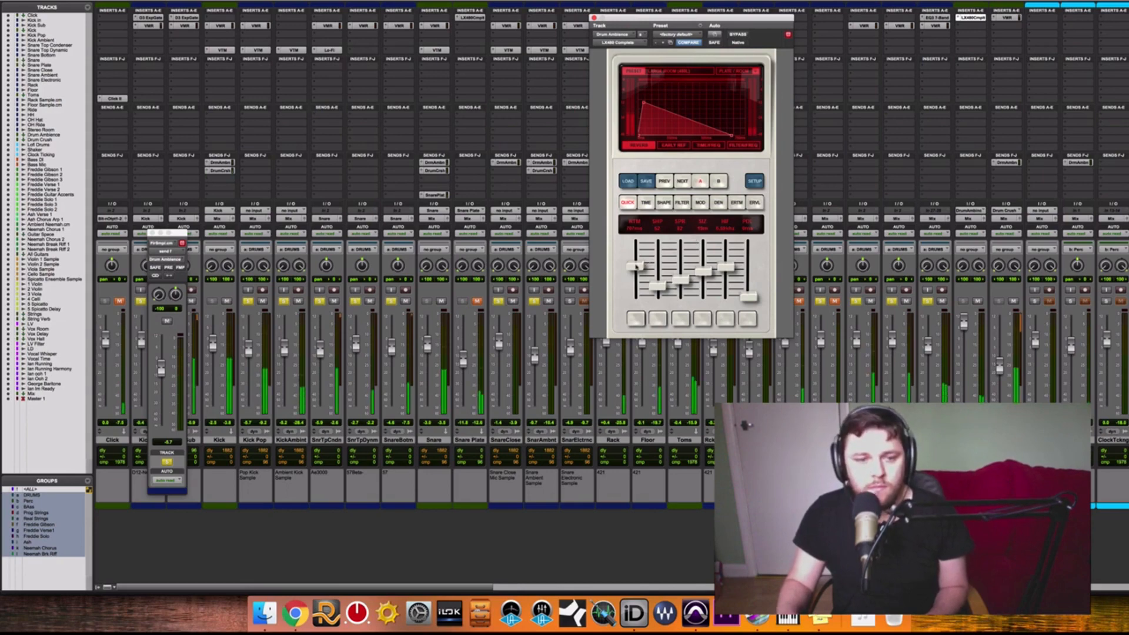
pyautogui.moveTo(636, 266); pyautogui.dragTo(635, 271)
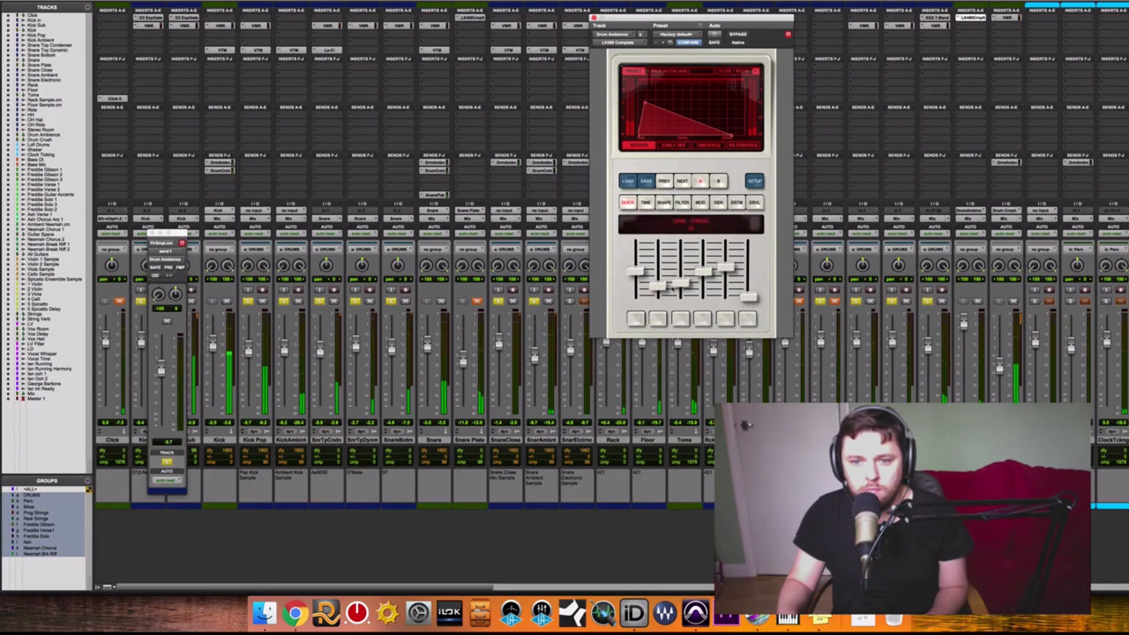
pyautogui.click(725, 269)
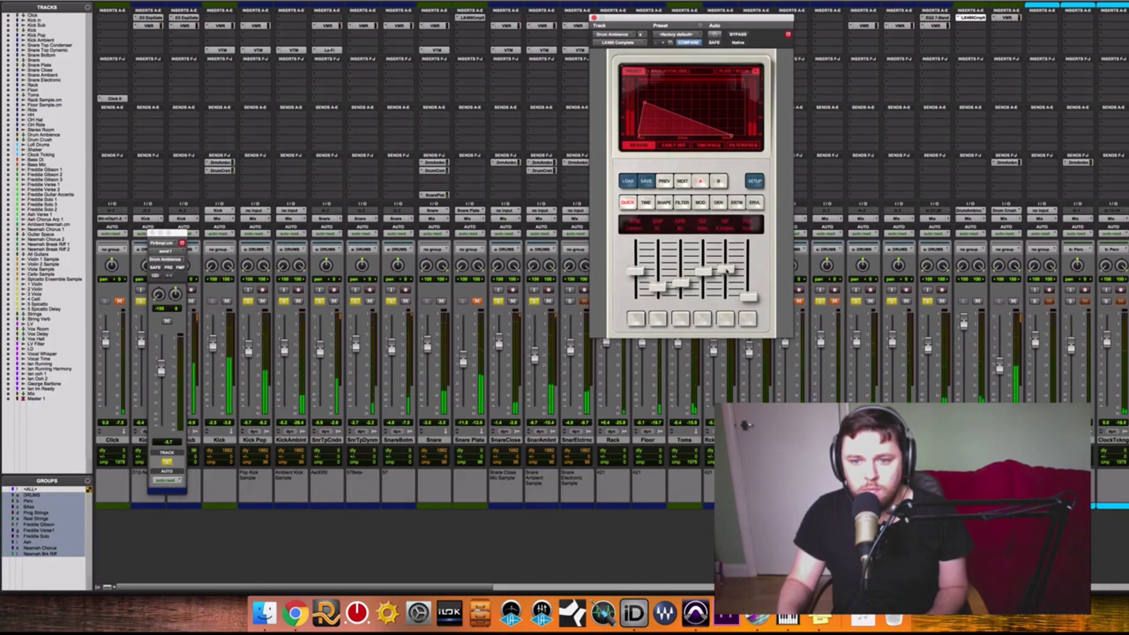
pyautogui.click(718, 180)
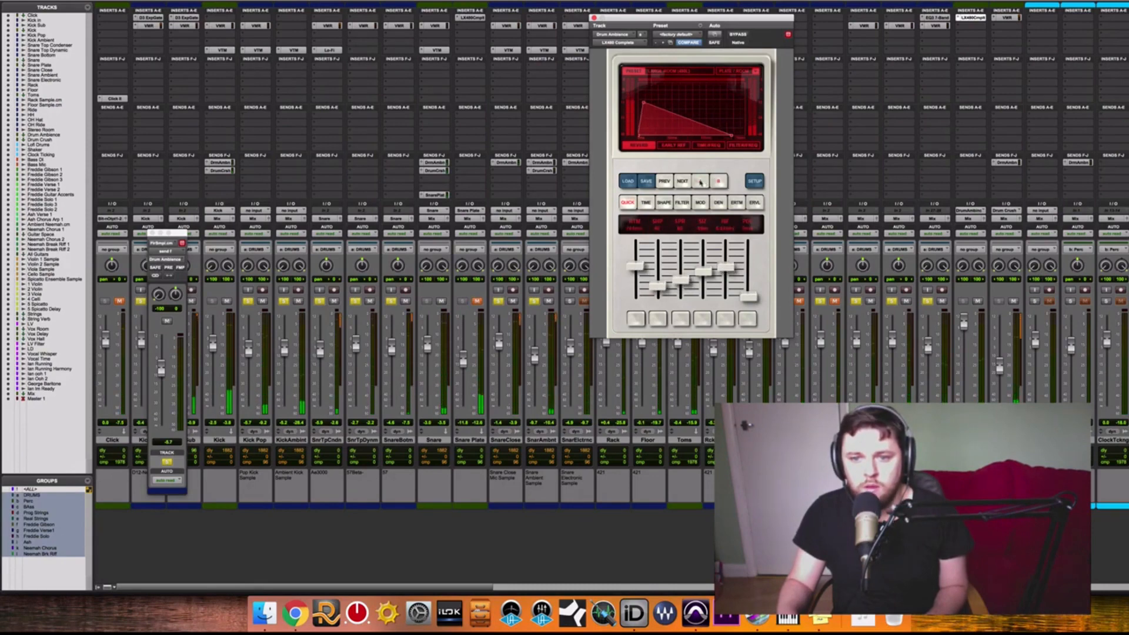
pyautogui.click(700, 181)
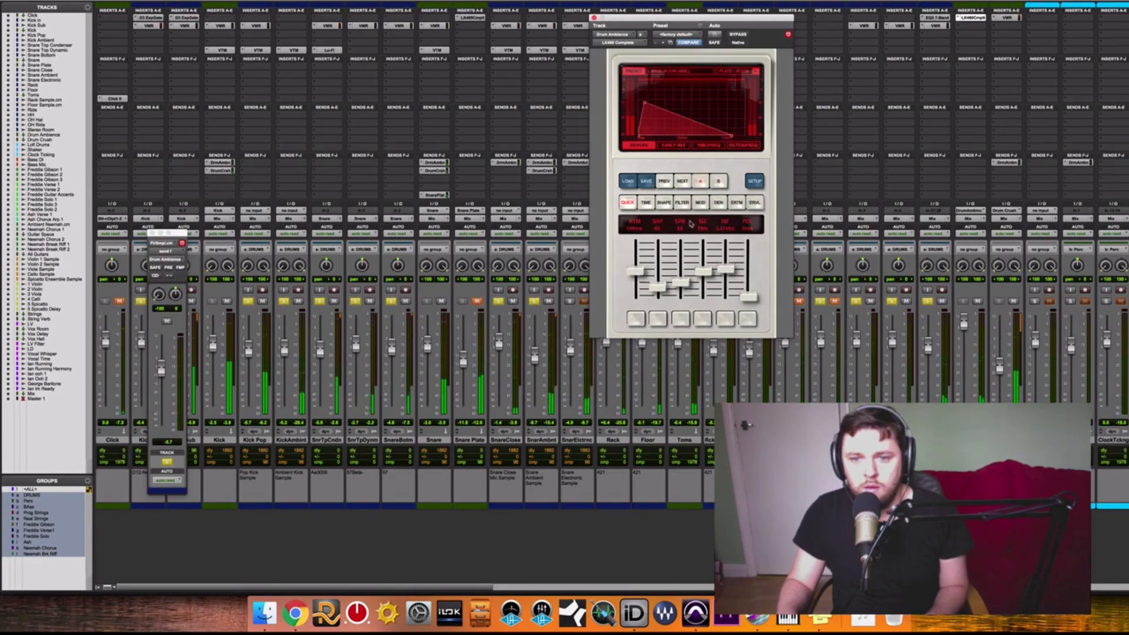
# Raise the reverb's size slightly in the A settings and compare A with B again, ending on A.
pyautogui.moveTo(700, 275); pyautogui.dragTo(701, 273)
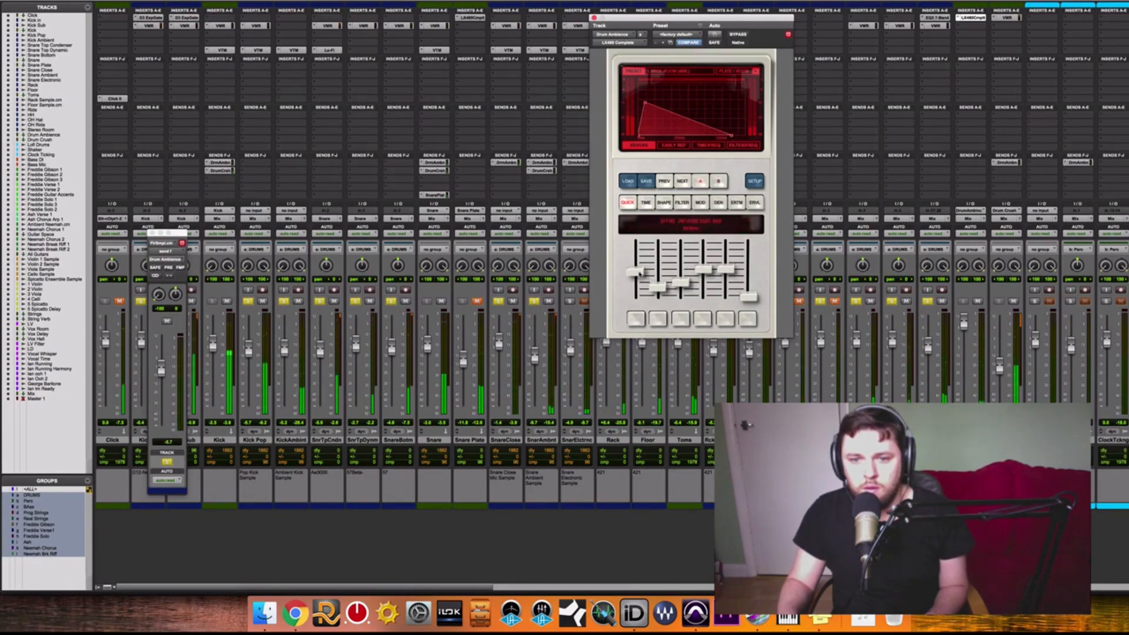
pyautogui.click(700, 181)
pyautogui.click(700, 182)
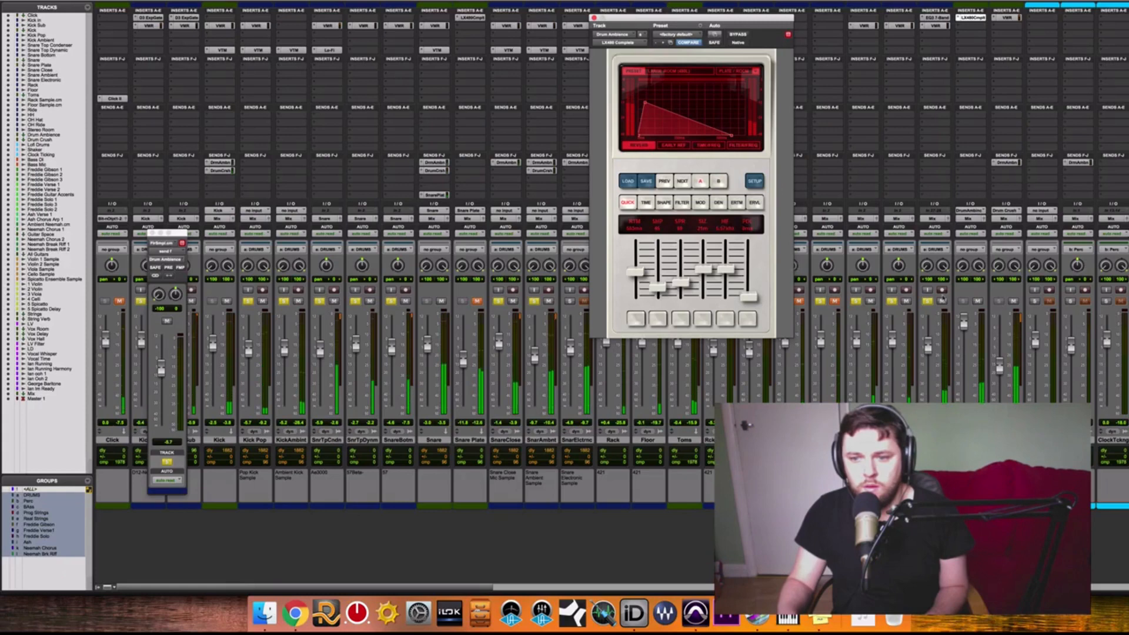
# Lower the Drum Ambience track's fader and compare the drums with that track muted and unmuted during playback.
pyautogui.moveTo(963, 323); pyautogui.dragTo(963, 344)
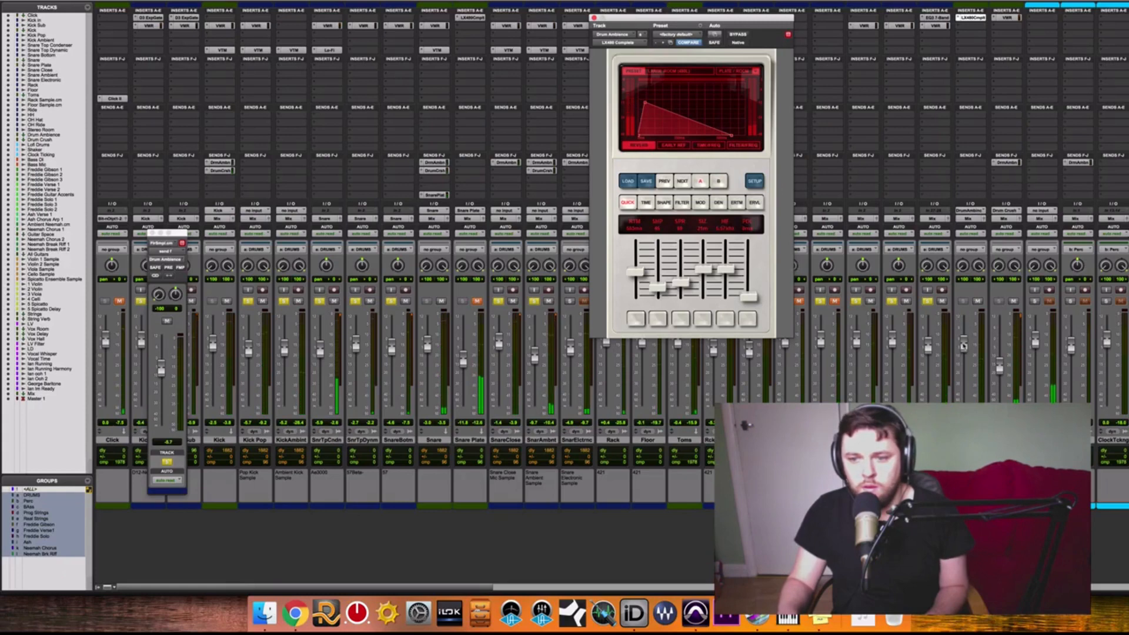
pyautogui.press('super+equal')
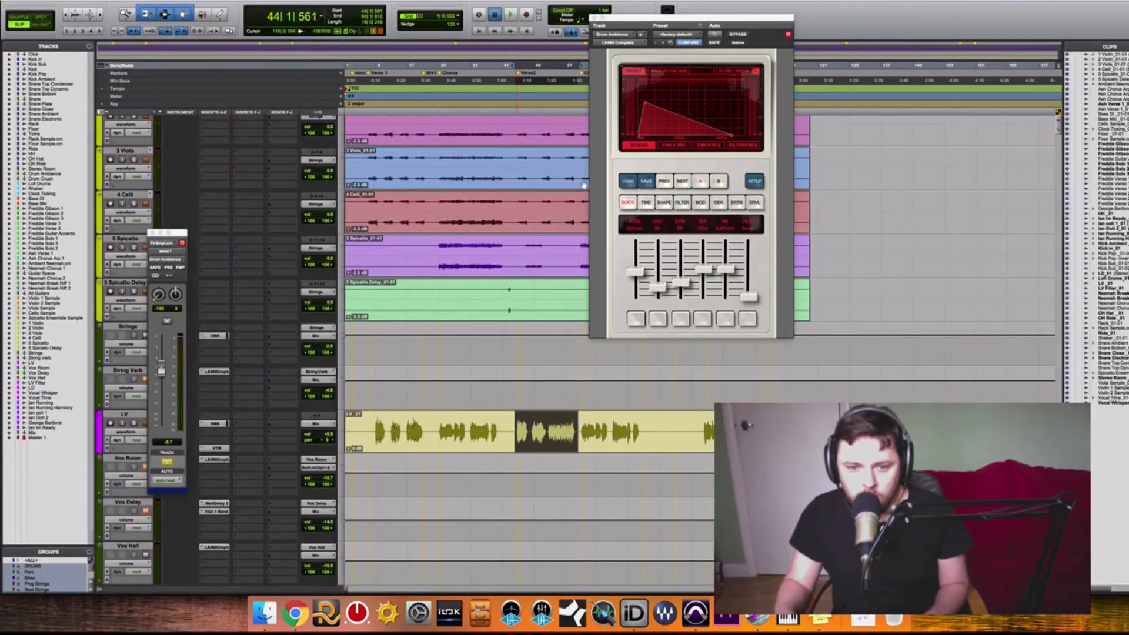
pyautogui.press('super+equal')
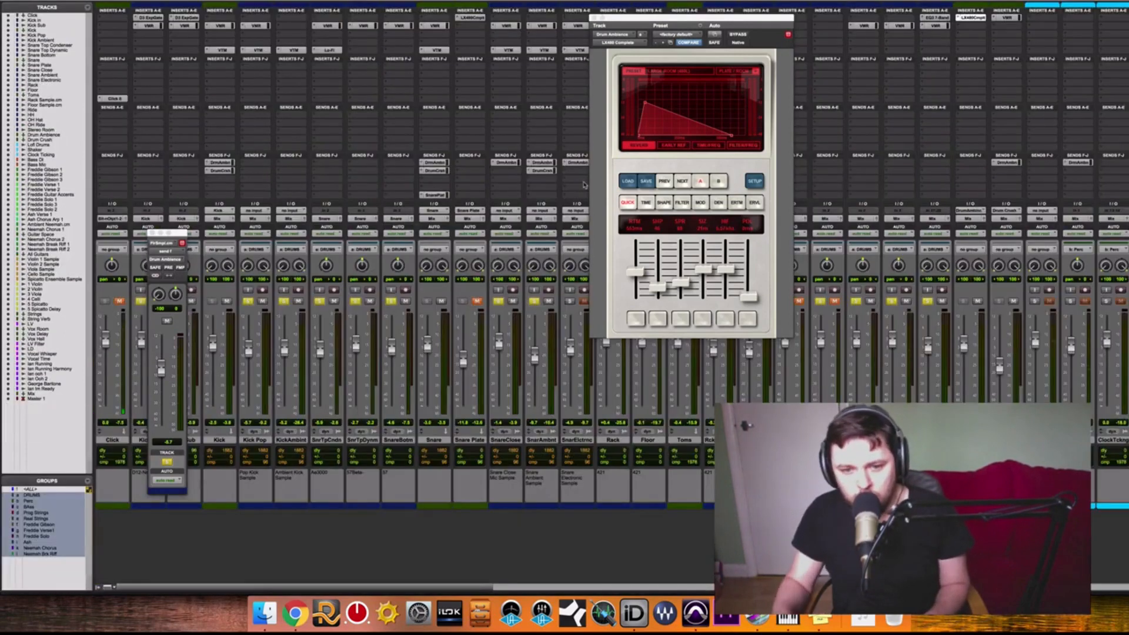
pyautogui.click(979, 303)
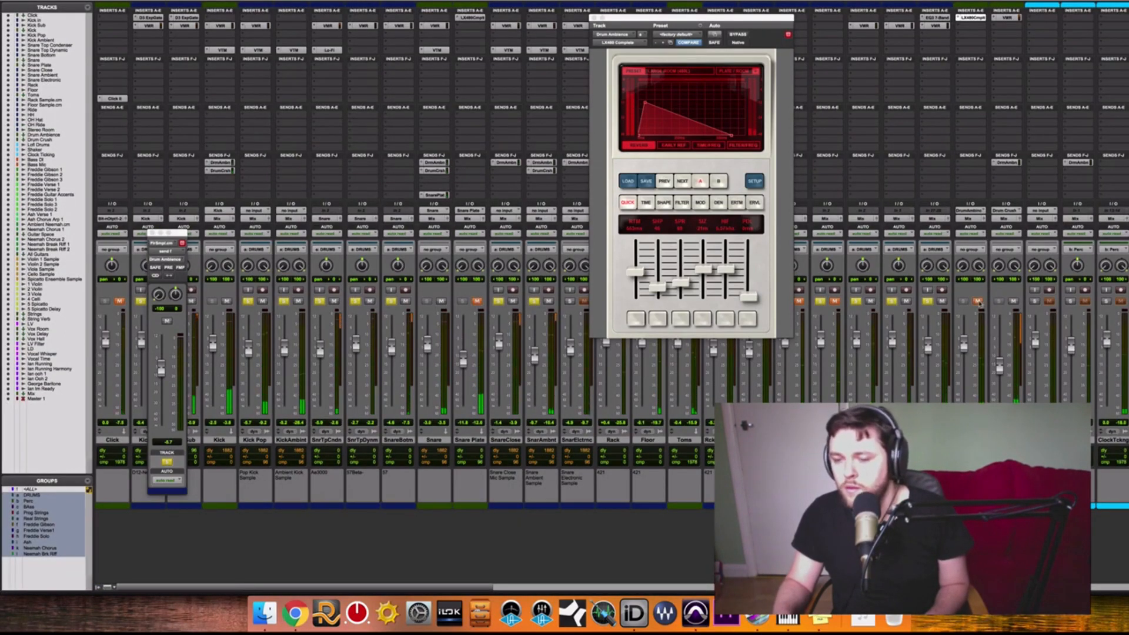
pyautogui.click(979, 303)
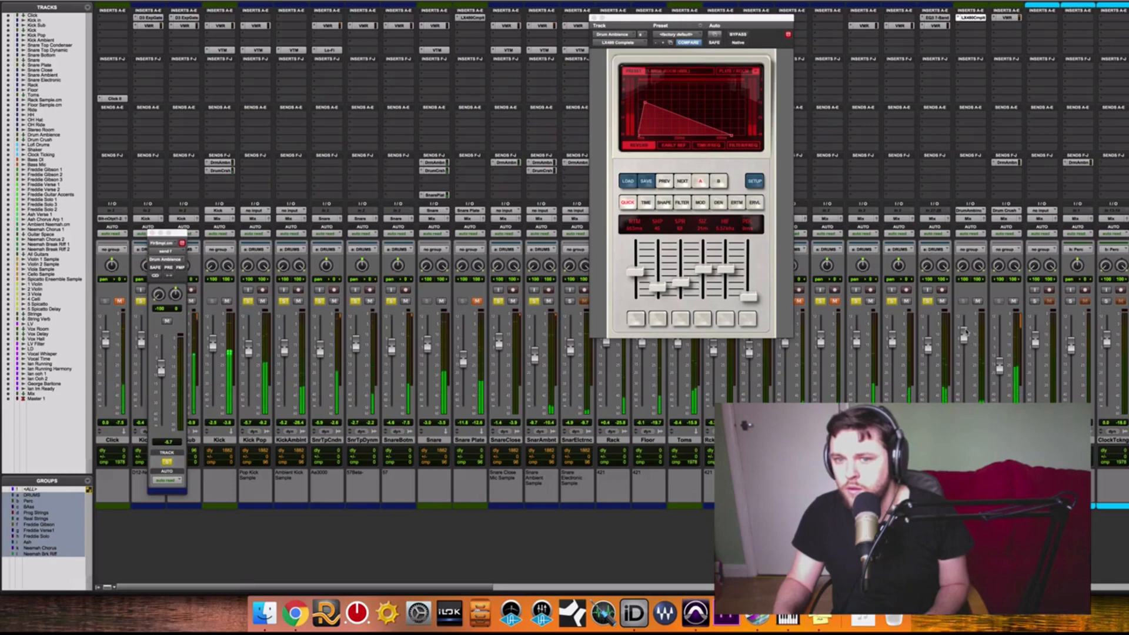
pyautogui.click(977, 302)
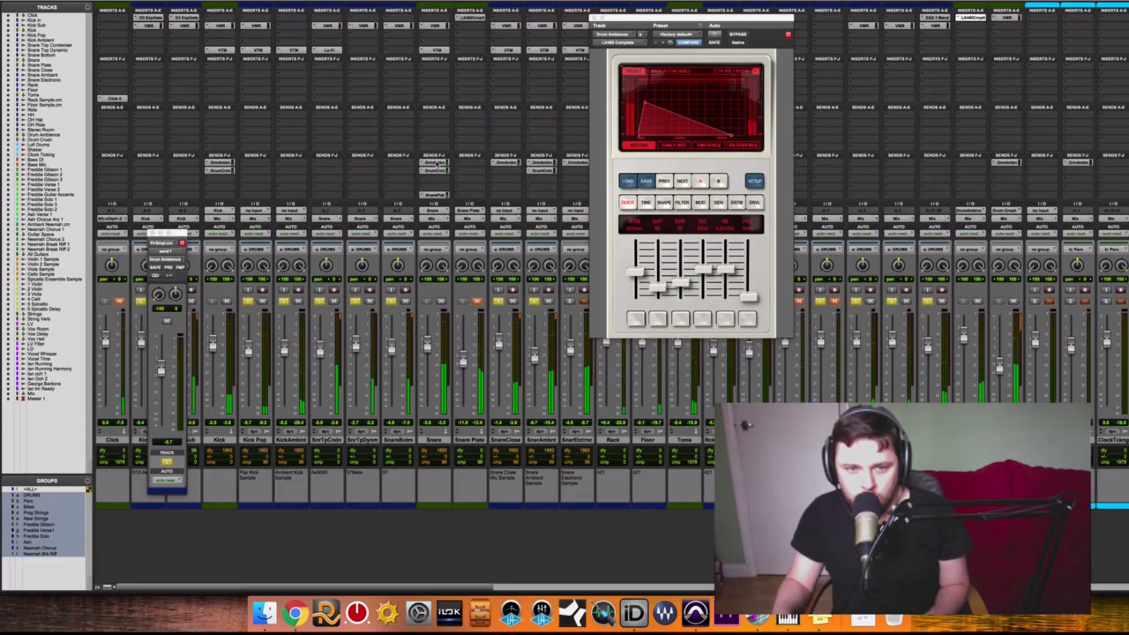
# Raise the Snare track's send level to Drum Ambience slightly and check it by toggling the Drum Ambience mute.
pyautogui.click(436, 163)
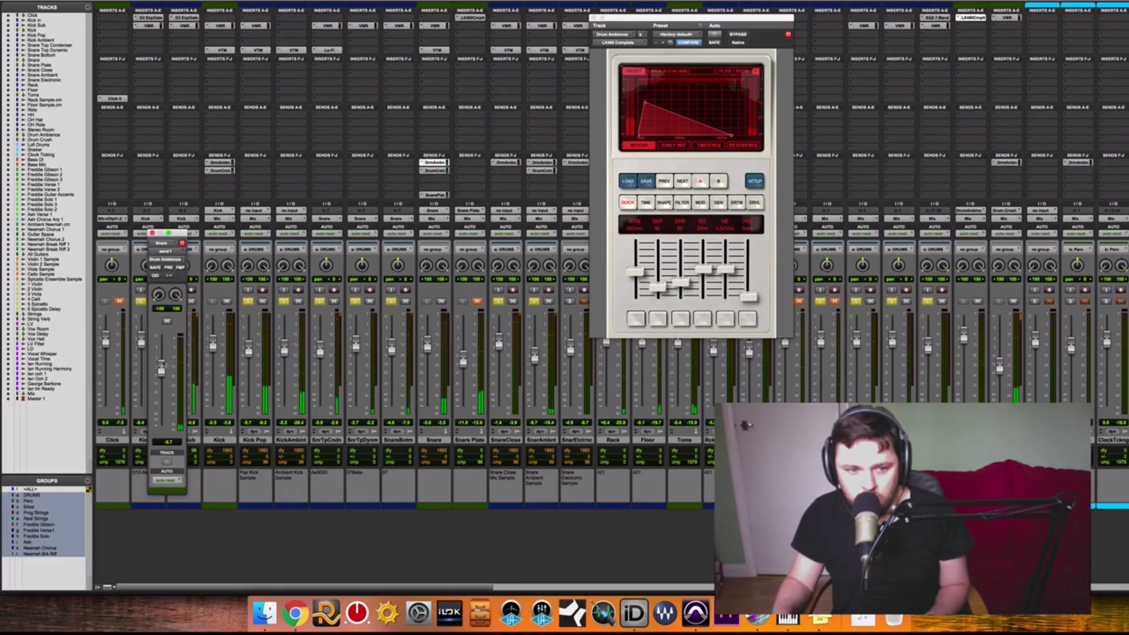
pyautogui.moveTo(161, 369); pyautogui.dragTo(162, 361)
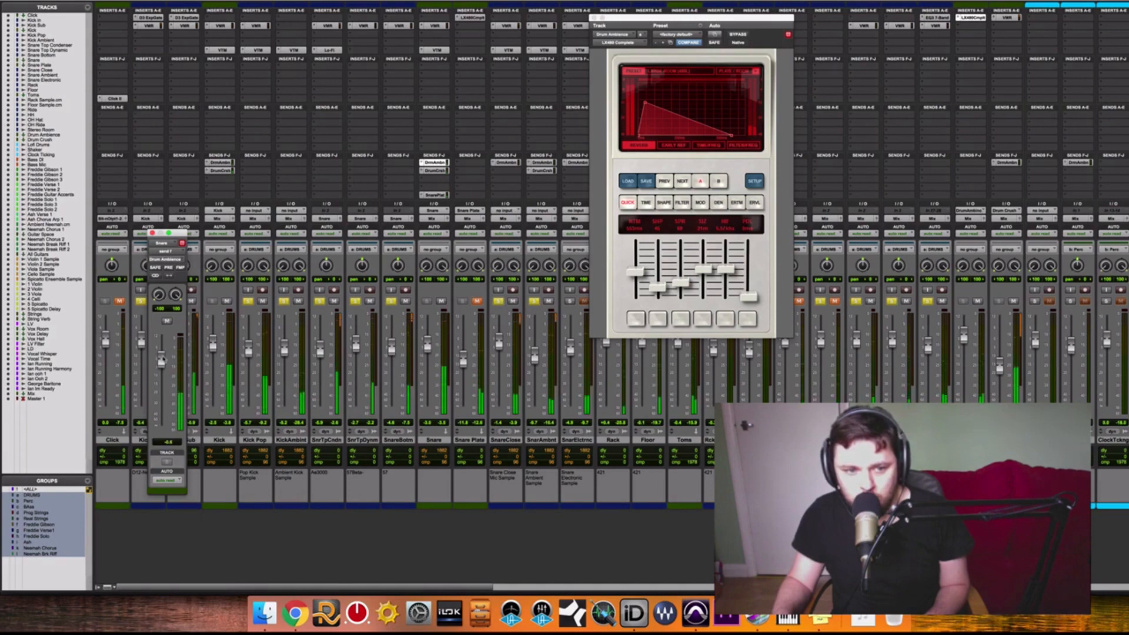
pyautogui.click(977, 302)
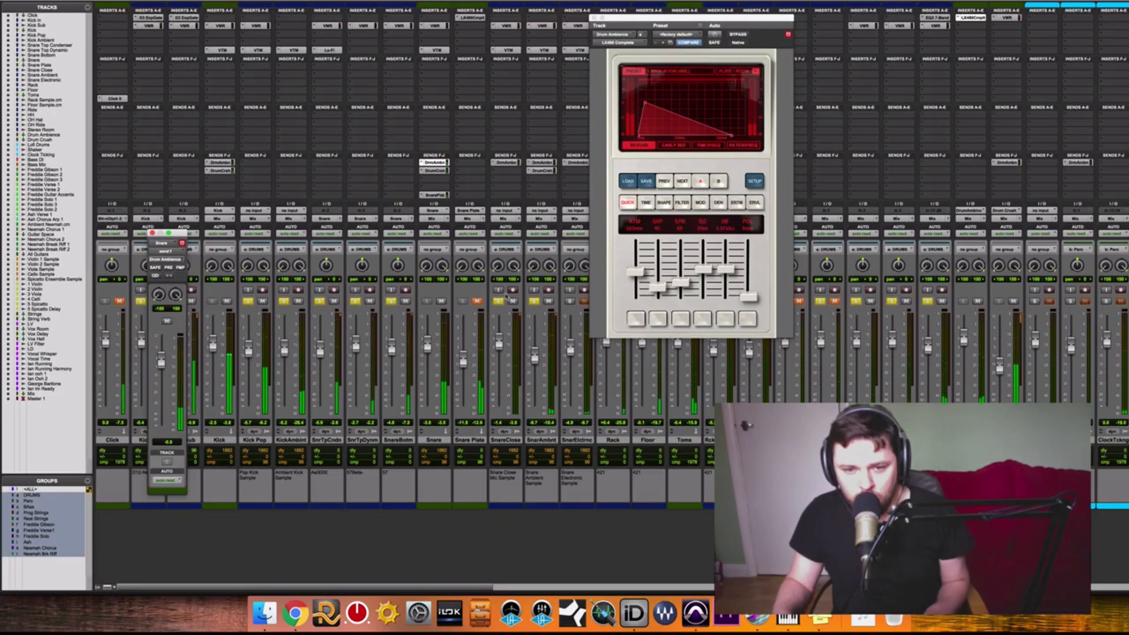
# Unsolo the drums and judge Drum Ambience in the full mix by dropping and restoring its fader and toggling its mute.
pyautogui.click(532, 302)
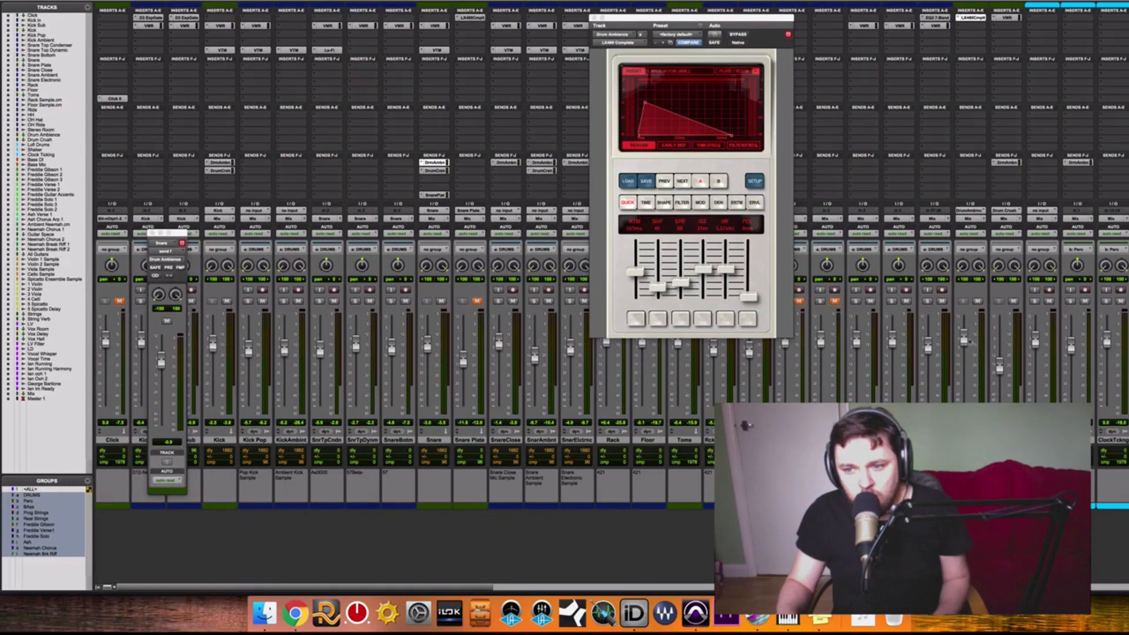
pyautogui.moveTo(964, 339); pyautogui.dragTo(964, 401)
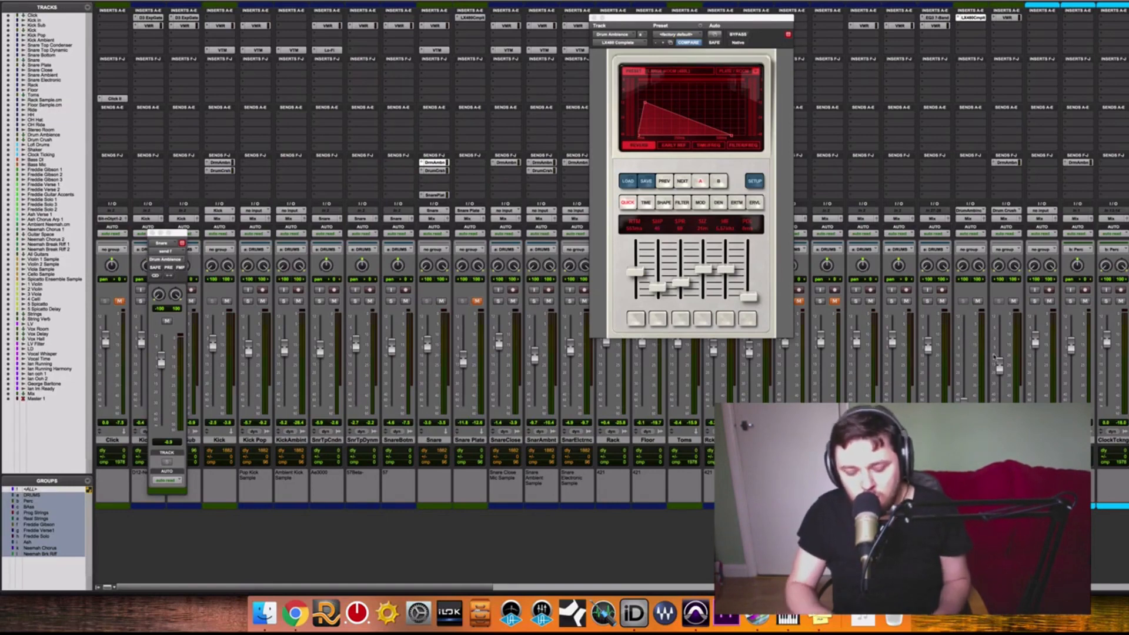
pyautogui.press('super+equal')
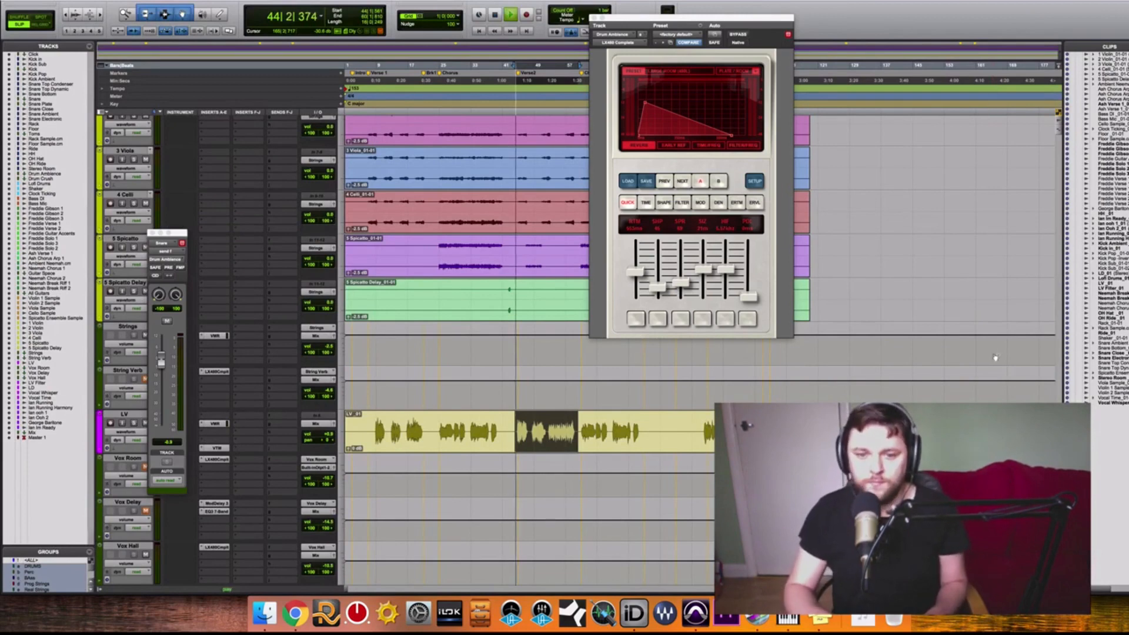
pyautogui.press('super+equal')
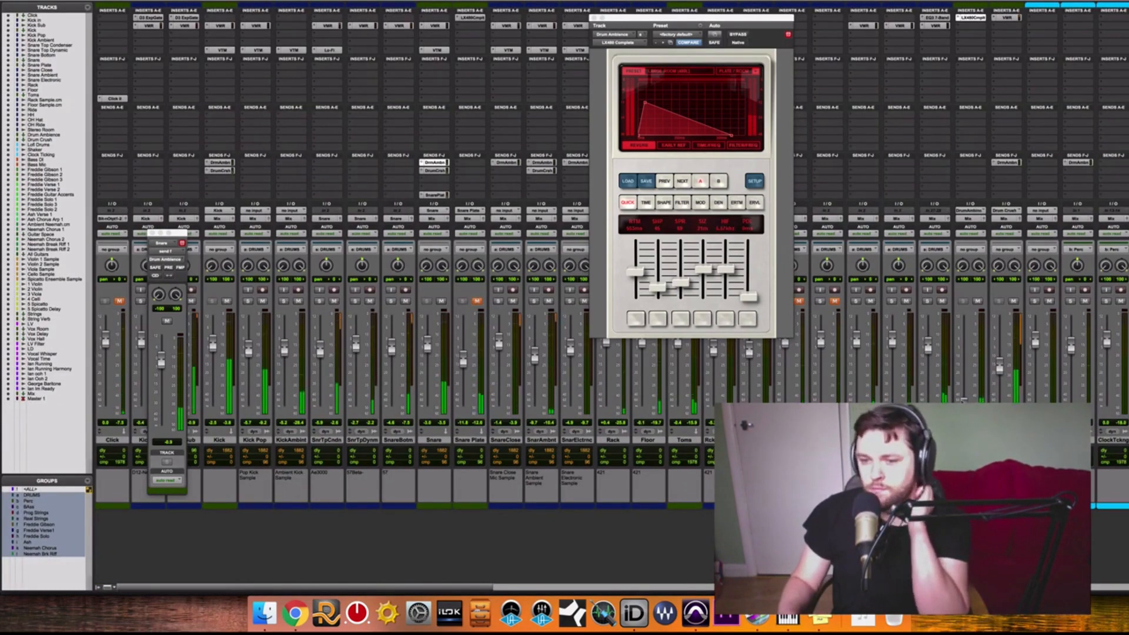
pyautogui.moveTo(964, 399); pyautogui.dragTo(964, 342)
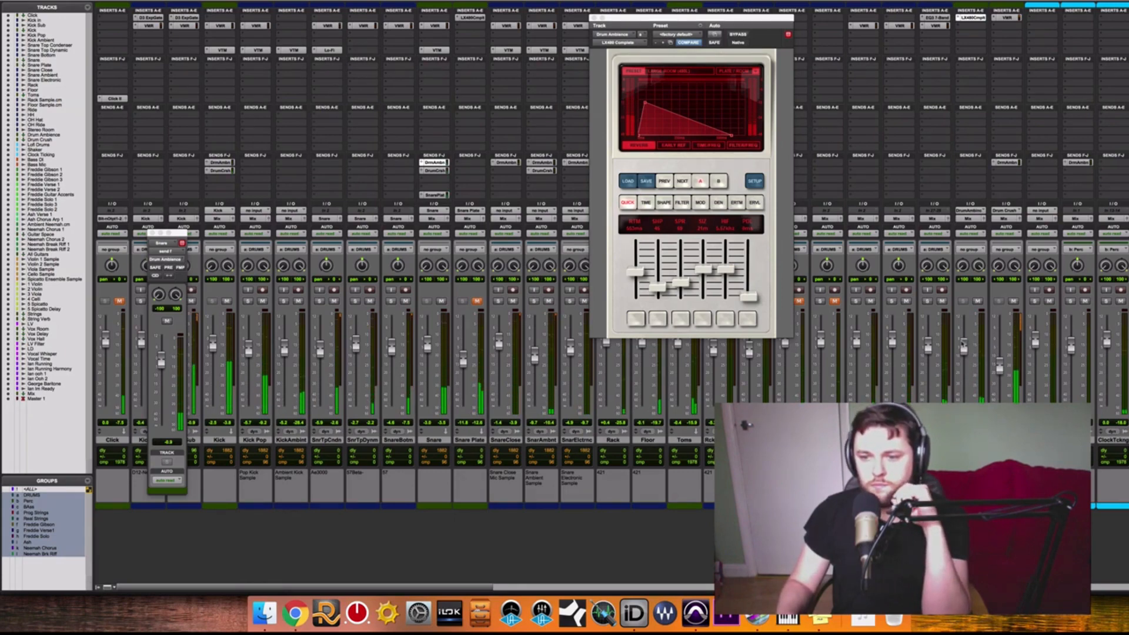
pyautogui.click(977, 301)
pyautogui.click(977, 302)
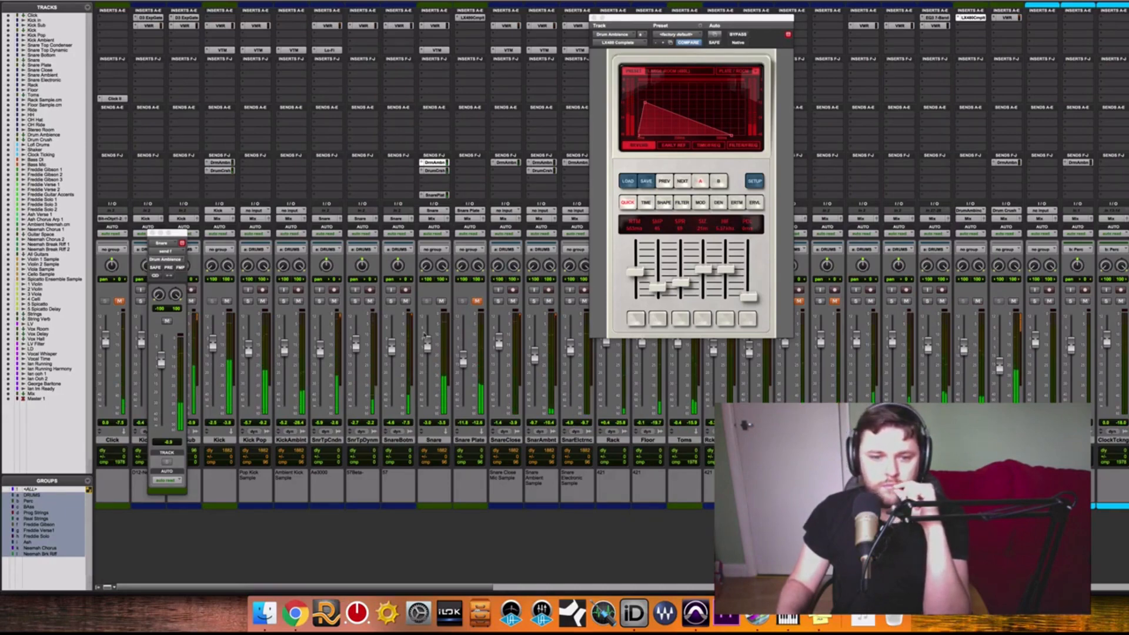
# Adjust the SnrTpDynm track's fader slightly during playback.
pyautogui.moveTo(356, 341); pyautogui.dragTo(357, 345)
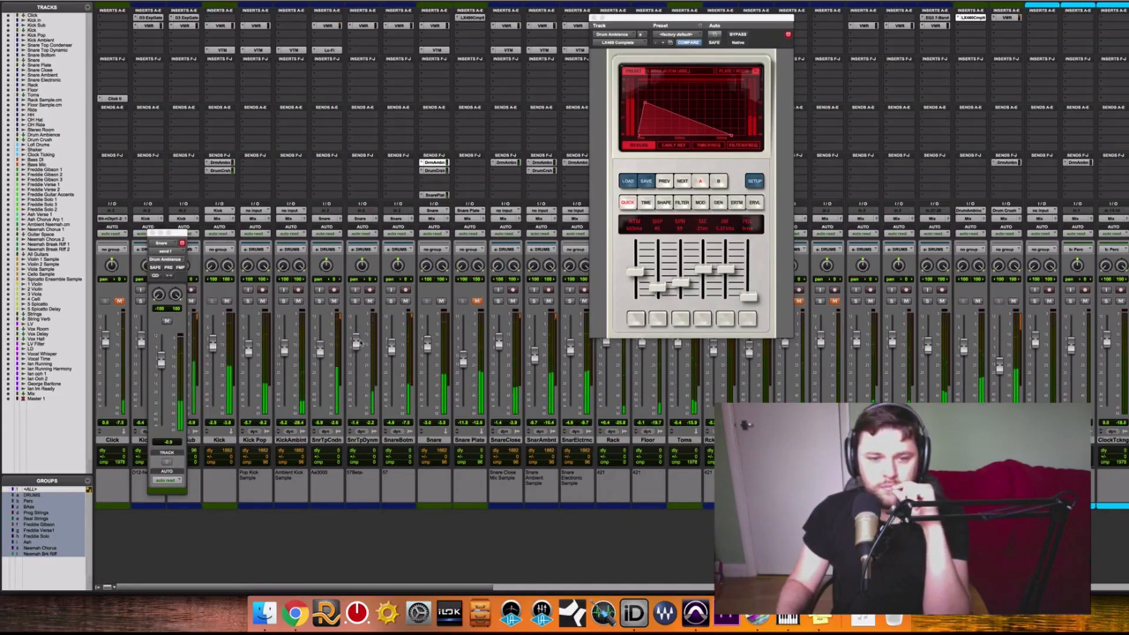